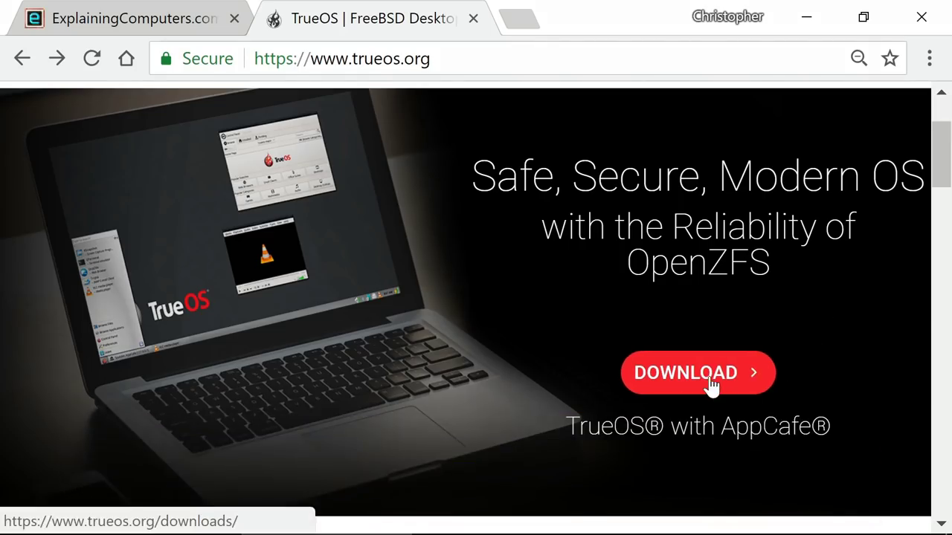
# Step: On the TrueOS downloads page, keep TrueOS Desktop (DVD image) selected under TrueOS Stable 18.03
pyautogui.click(712, 384)
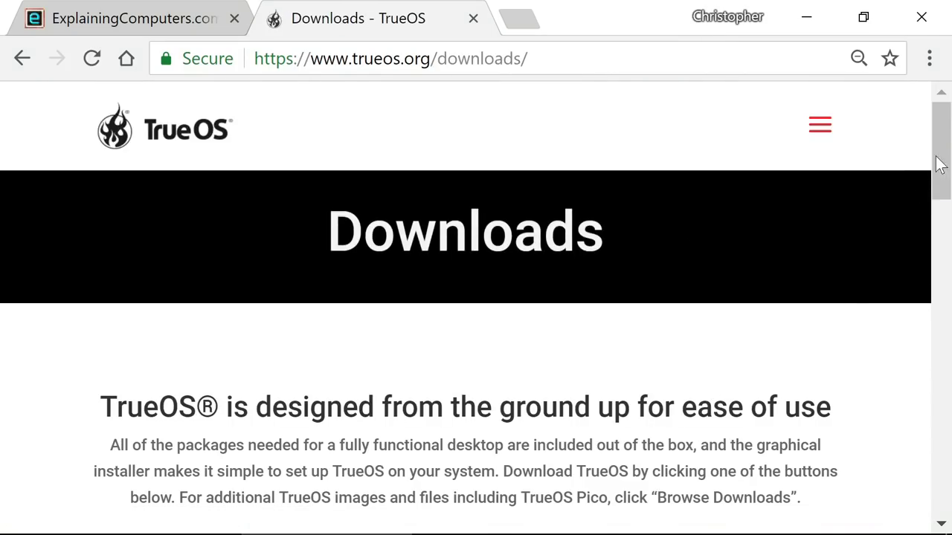
pyautogui.moveTo(945, 156); pyautogui.dragTo(946, 296)
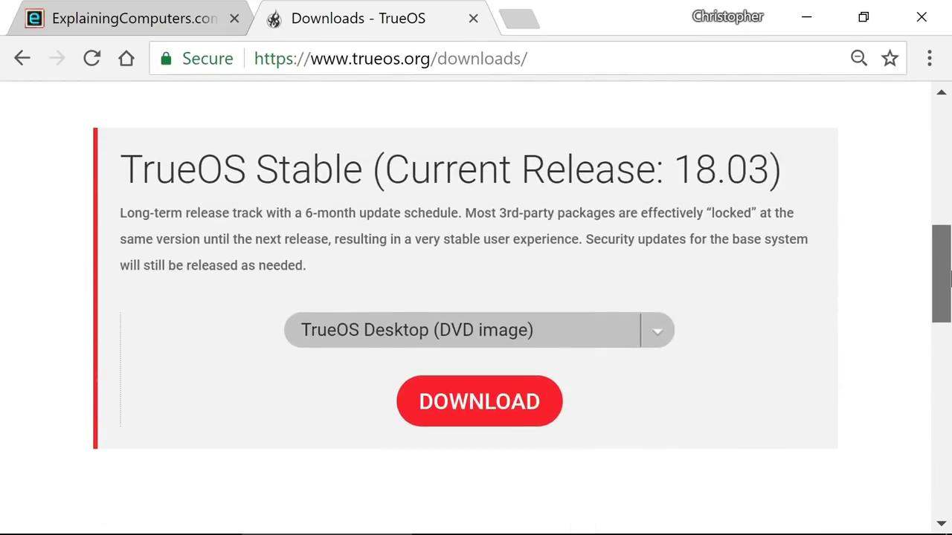
pyautogui.click(659, 335)
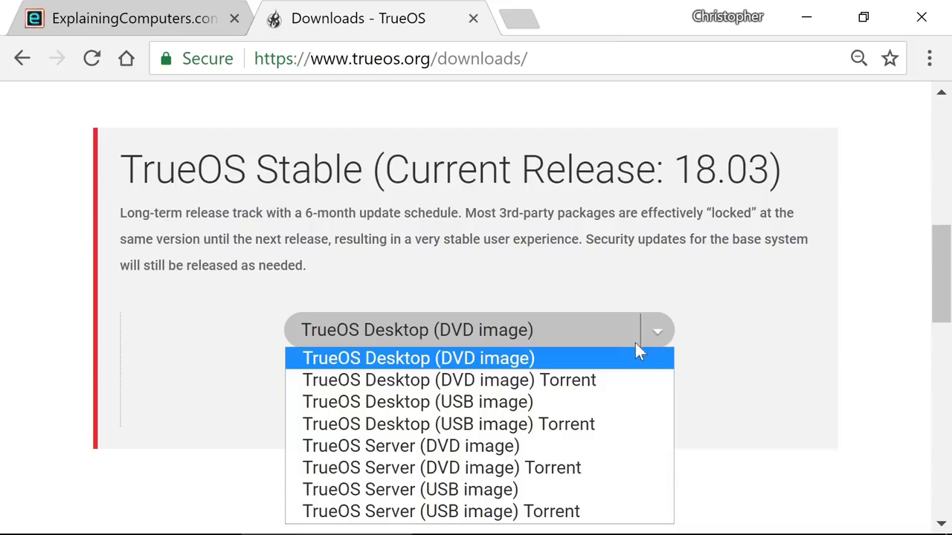
pyautogui.click(619, 355)
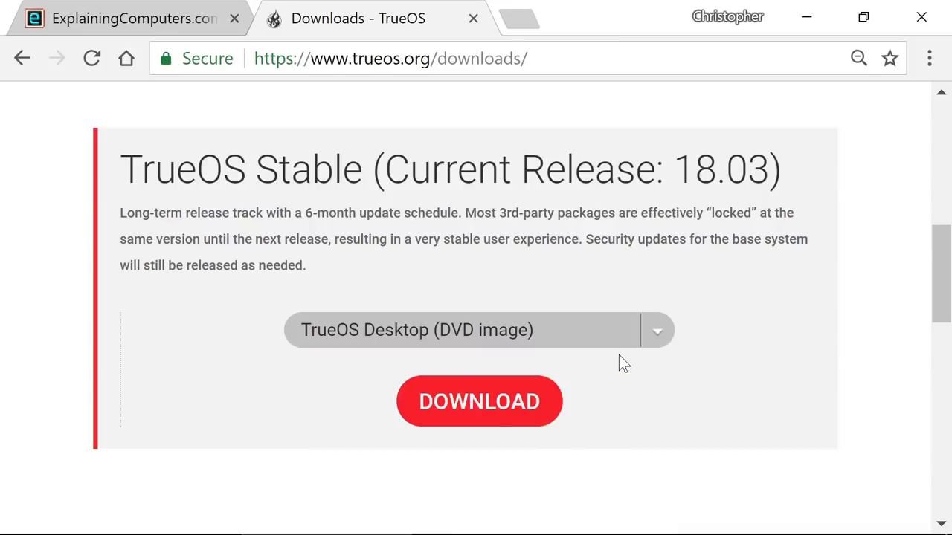
# Step: Save TrueOS-Desktop-18.03-x64-DVD.iso into C:\Download\TrueOS, then switch to VirtualBox Manager
pyautogui.click(510, 410)
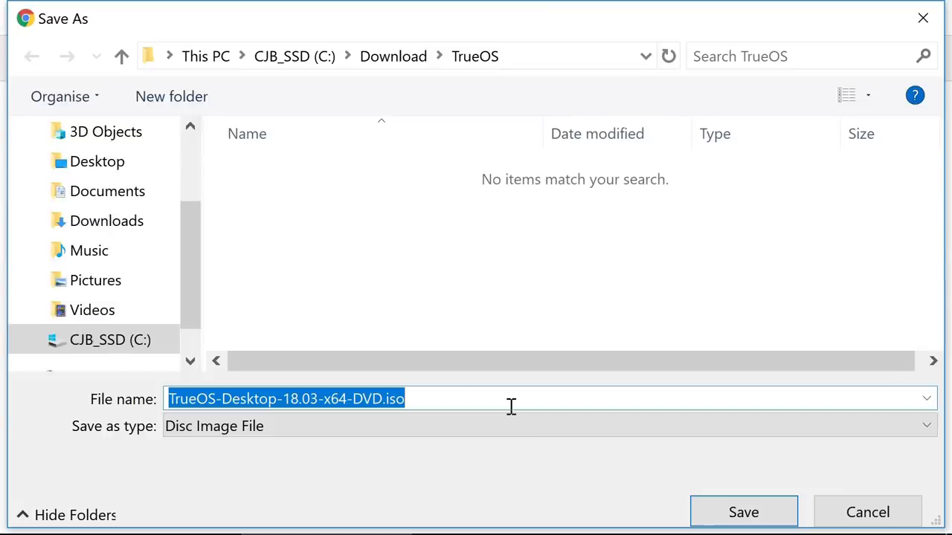
pyautogui.click(739, 508)
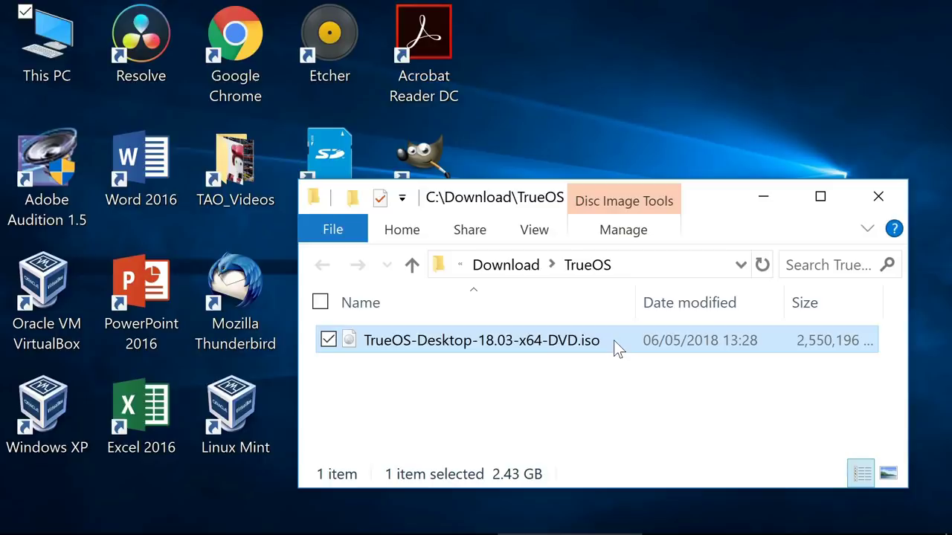
pyautogui.hotkey('alt', 'Tab')
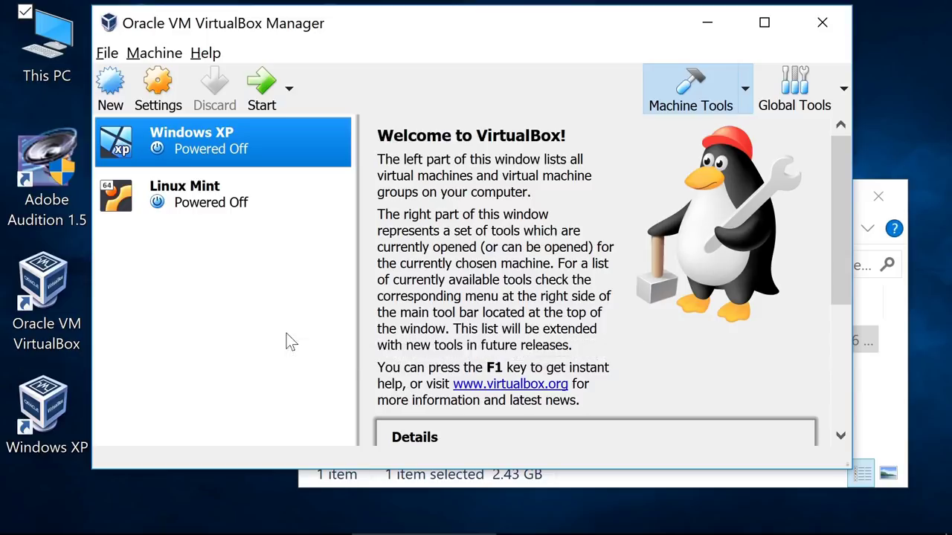
# Step: Start a new machine named TrueOS, type BSD, version FreeBSD (64-bit), with 4096 MB memory
pyautogui.click(113, 85)
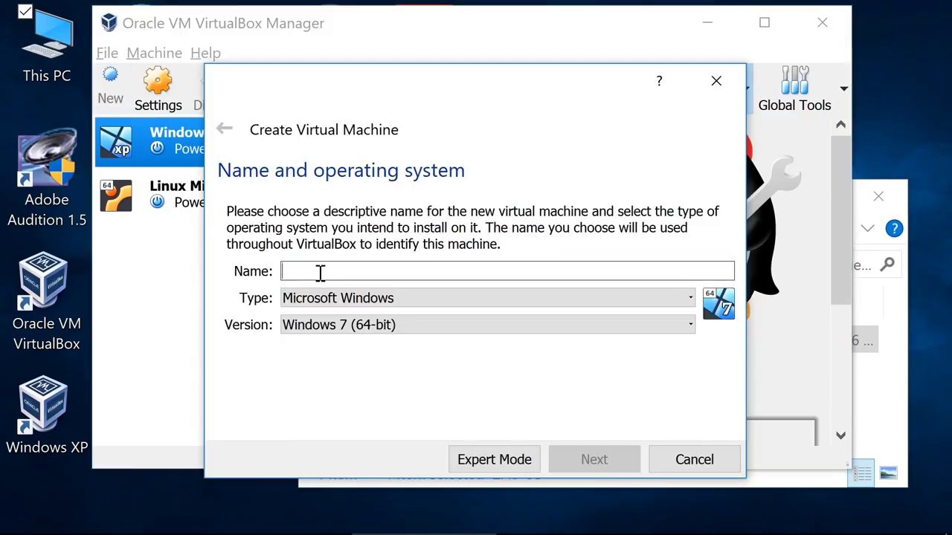
pyautogui.write('TrueOs')
pyautogui.press('BackSpace')
pyautogui.write('S')
pyautogui.click(401, 298)
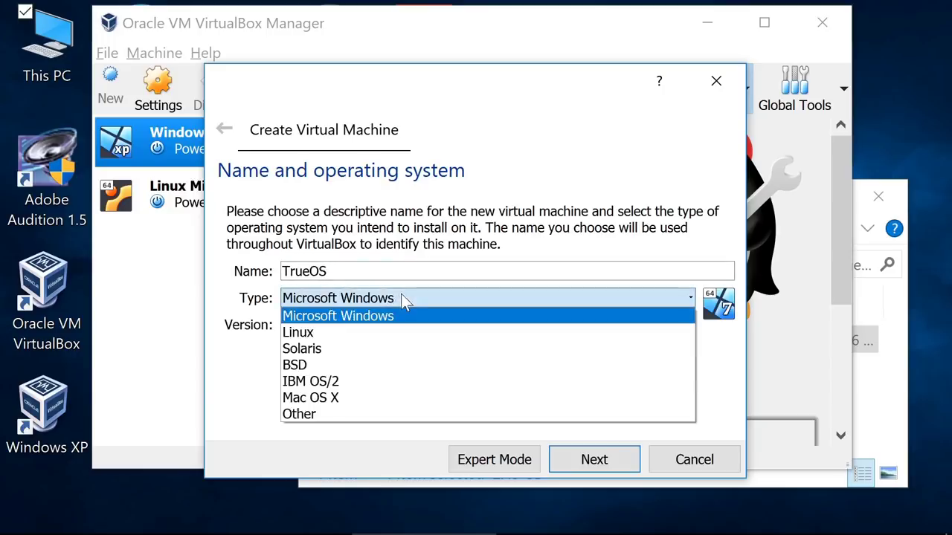
pyautogui.click(322, 365)
pyautogui.click(365, 331)
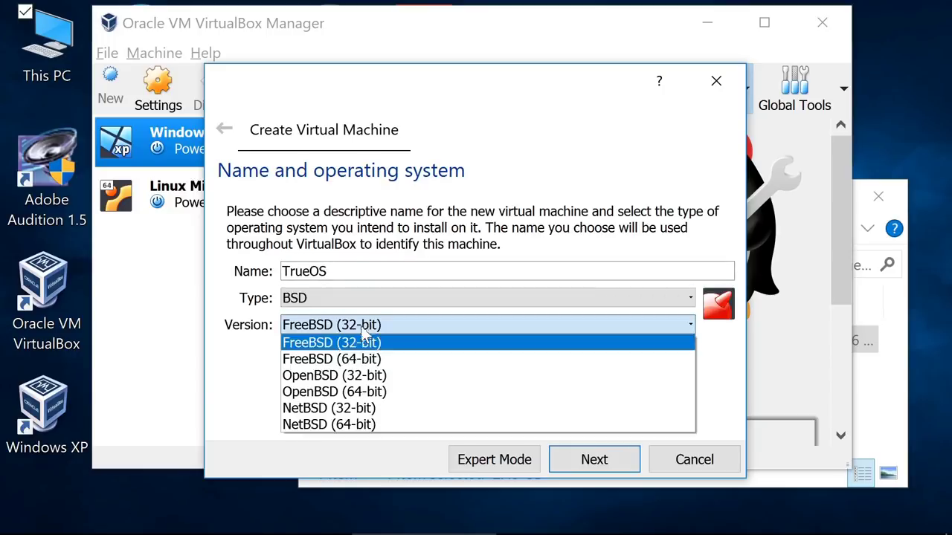
pyautogui.click(352, 358)
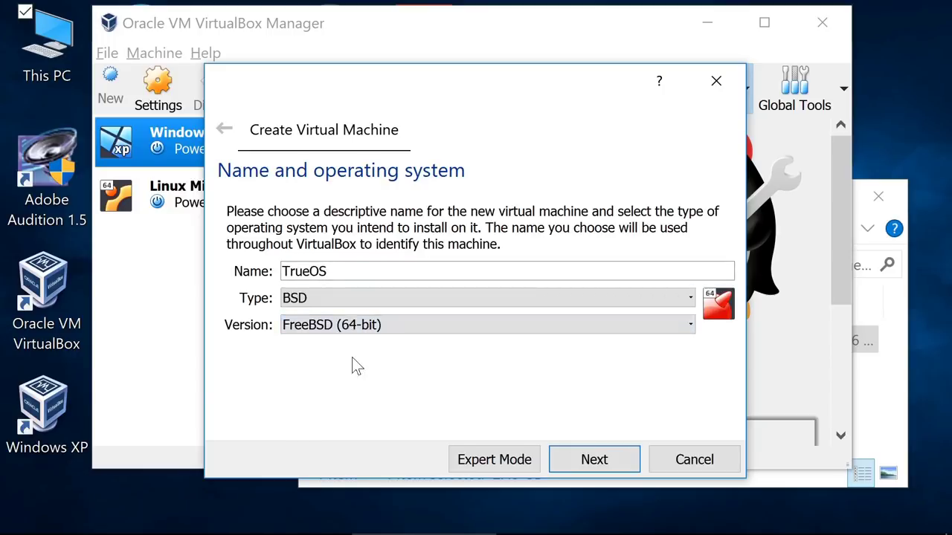
pyautogui.click(606, 452)
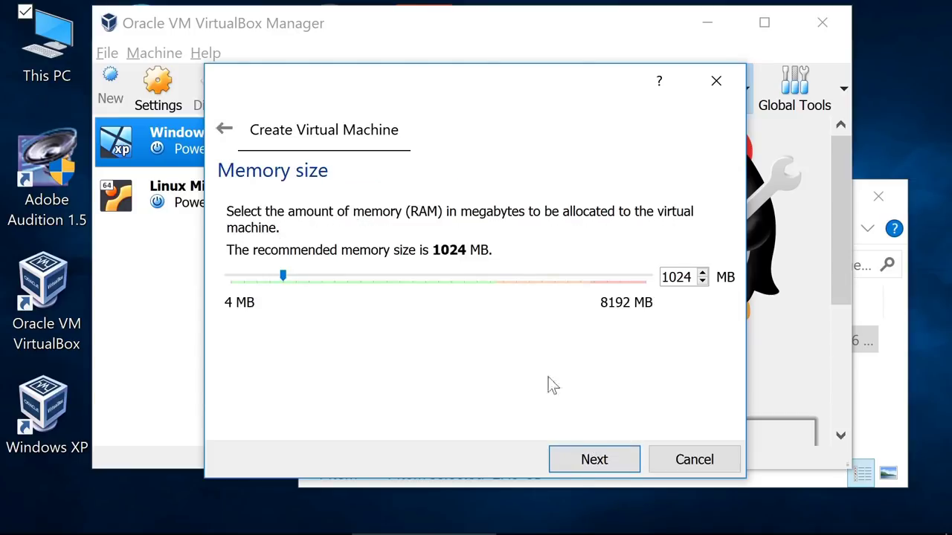
pyautogui.press('Right')
pyautogui.press('Right')
pyautogui.press('Right')
pyautogui.press('Right')
pyautogui.press('Right')
pyautogui.press('Right')
pyautogui.press('Right')
pyautogui.press('Right')
pyautogui.press('Right')
pyautogui.press('Right')
pyautogui.press('Right')
pyautogui.press('Right')
pyautogui.press('Right')
pyautogui.press('Right')
pyautogui.press('Right')
pyautogui.press('Right')
pyautogui.press('Right')
pyautogui.press('Right')
pyautogui.press('Right')
pyautogui.press('Right')
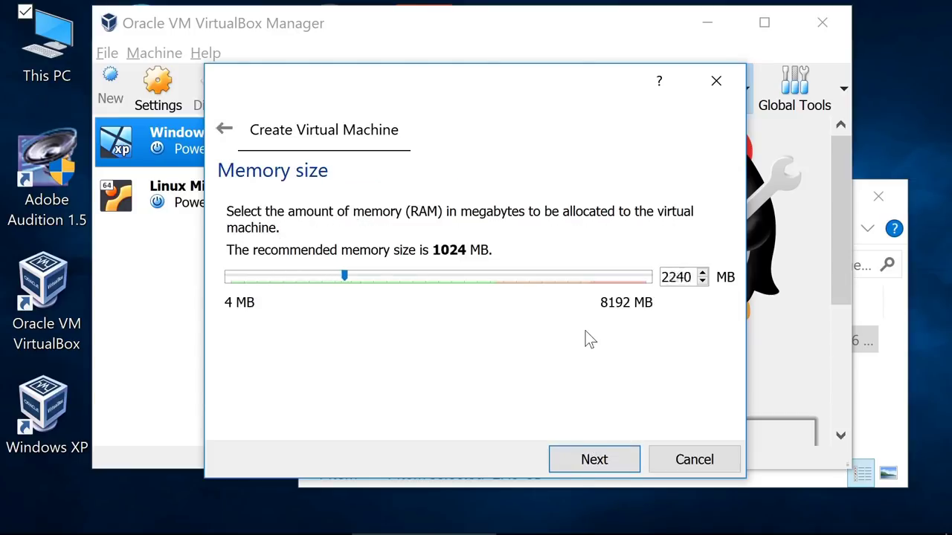
pyautogui.press('Right')
pyautogui.press('Right')
pyautogui.press('Right')
pyautogui.press('Right')
pyautogui.press('Right')
pyautogui.press('Right')
pyautogui.press('Right')
pyautogui.press('Right')
pyautogui.press('Right')
pyautogui.press('Right')
pyautogui.press('Right')
pyautogui.press('Right')
pyautogui.press('Right')
pyautogui.press('Right')
pyautogui.press('Right')
pyautogui.press('Right')
pyautogui.press('Right')
pyautogui.press('Right')
pyautogui.press('Right')
pyautogui.press('Right')
# Step: Give it a new 32 GB dynamically allocated VDI hard disk and create the machine
pyautogui.click(599, 462)
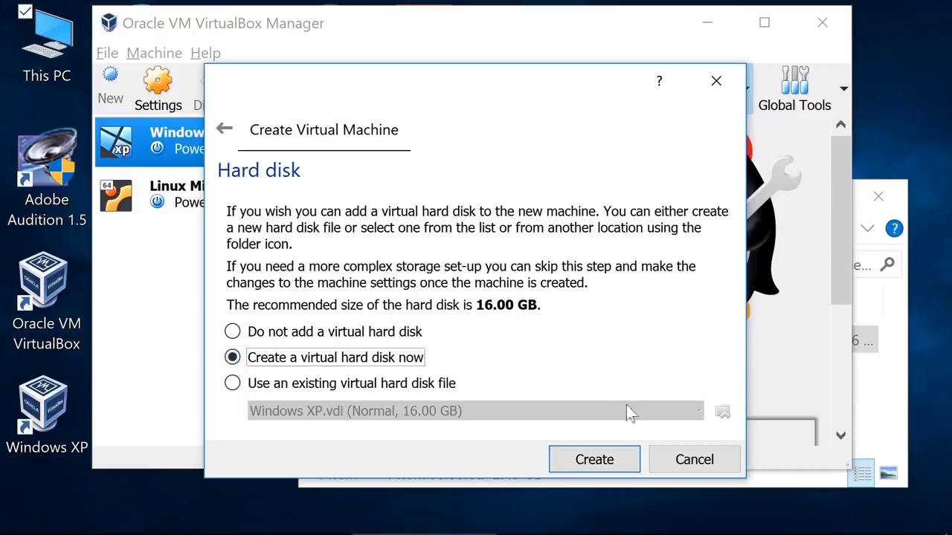
pyautogui.click(609, 463)
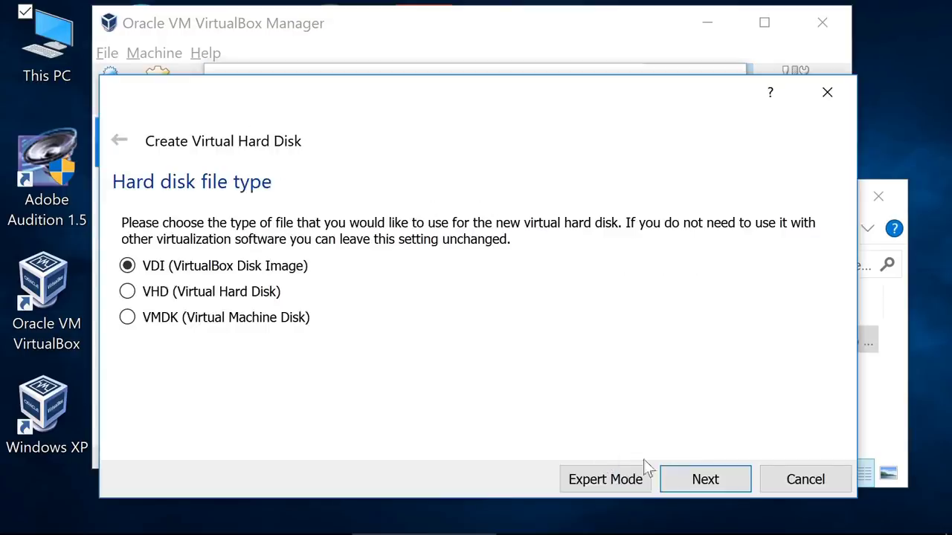
pyautogui.click(710, 479)
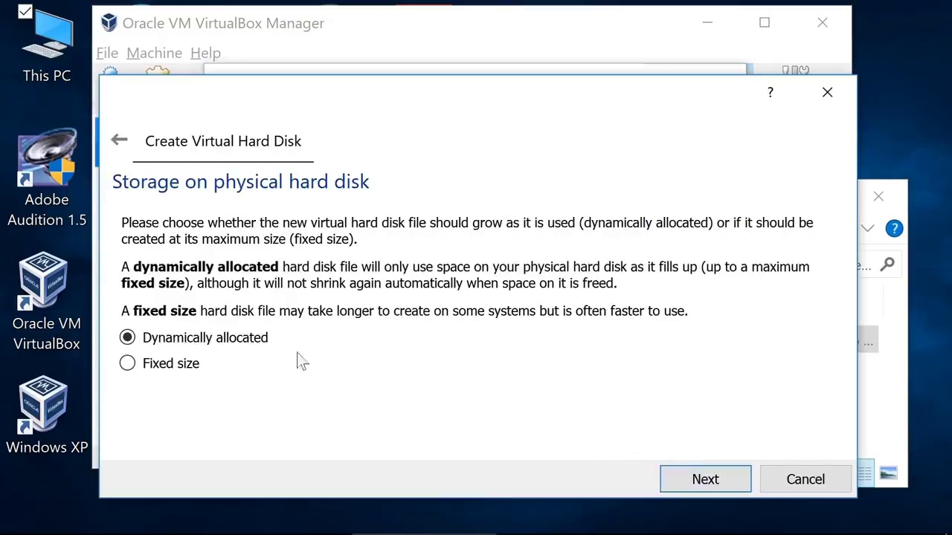
pyautogui.click(718, 479)
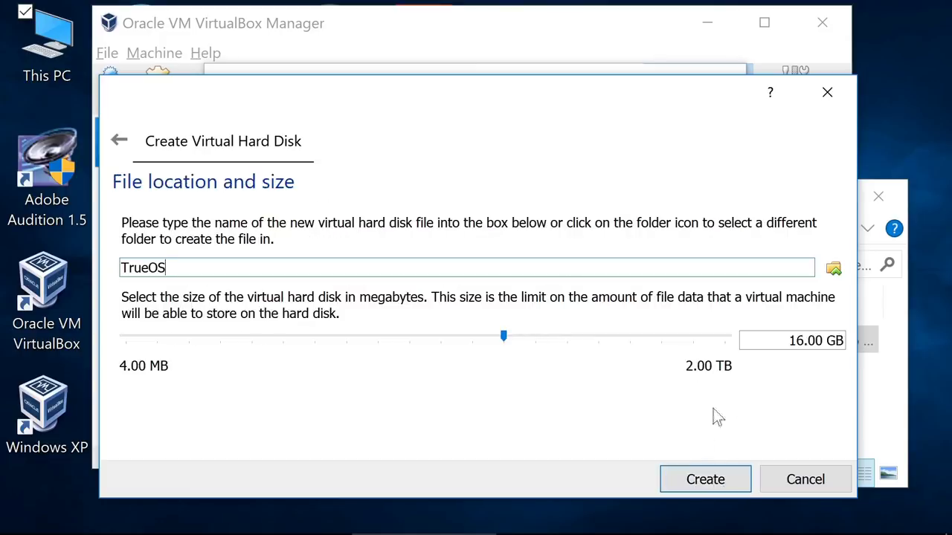
pyautogui.doubleClick(793, 341)
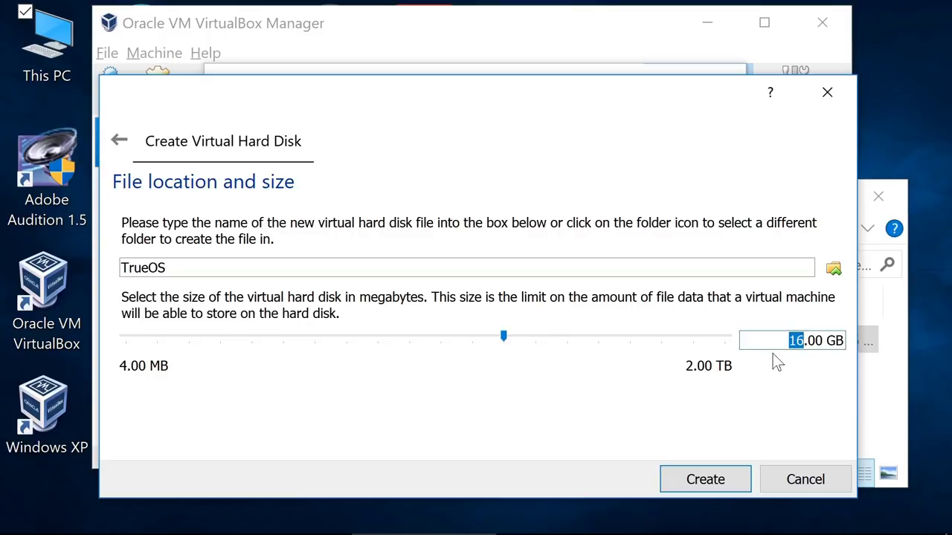
pyautogui.write('32')
pyautogui.click(707, 480)
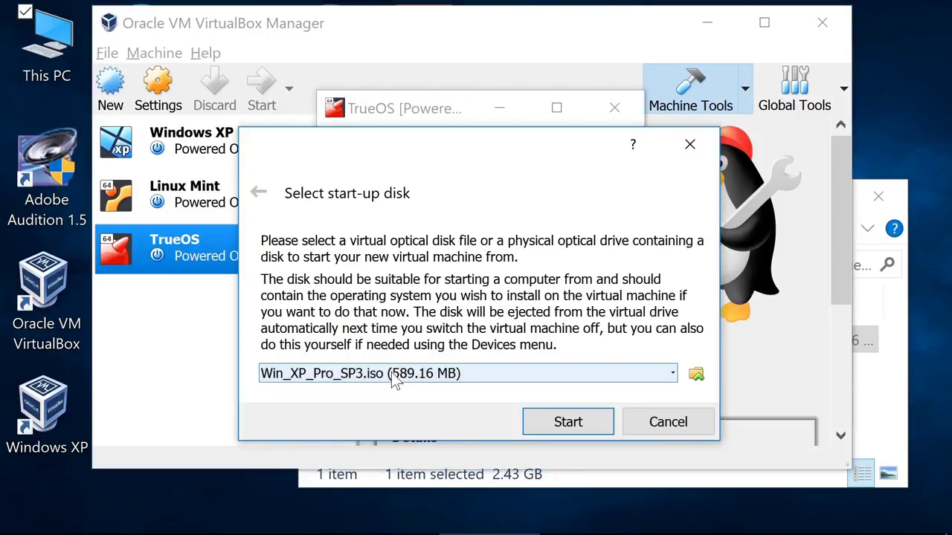
# Step: Pick TrueOS-Desktop-18.03-x64-DVD.iso as the start-up disk and boot the machine
pyautogui.click(695, 374)
pyautogui.click(505, 177)
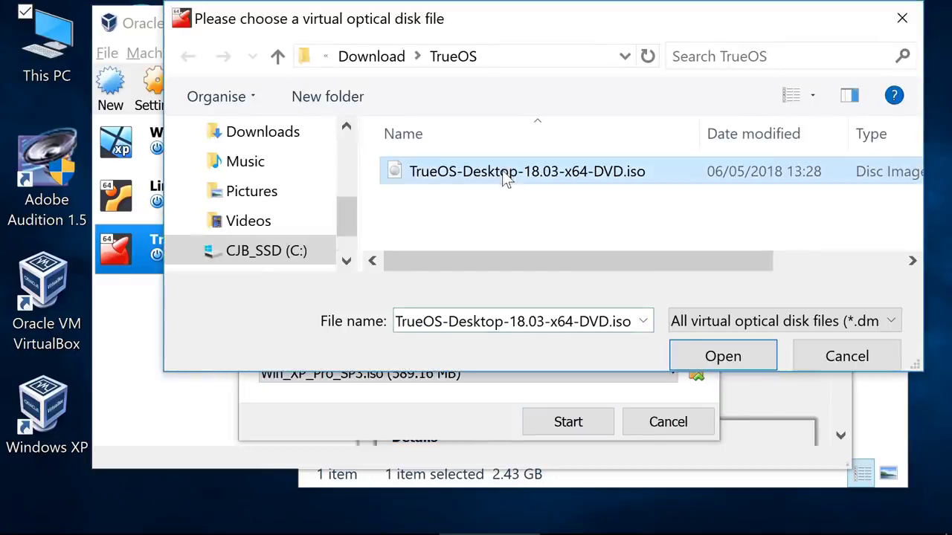
pyautogui.click(712, 358)
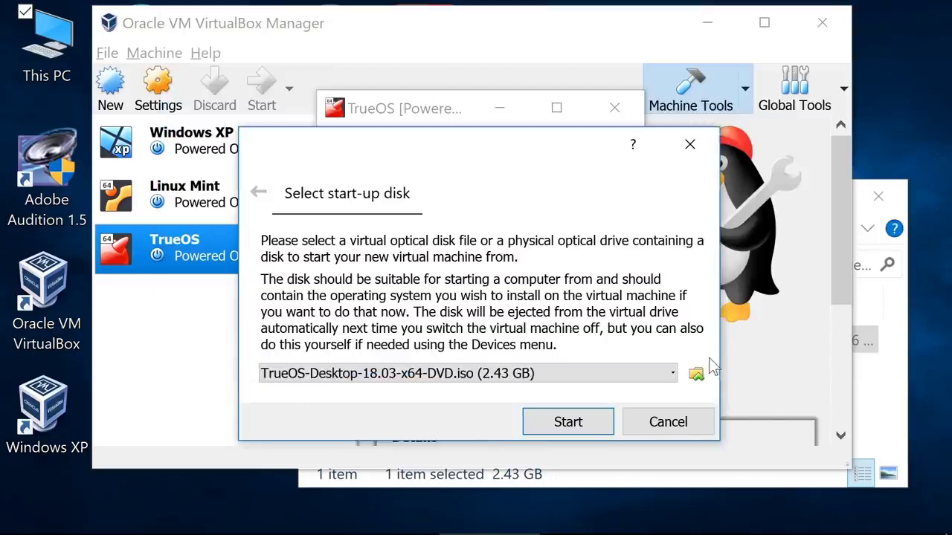
pyautogui.click(563, 423)
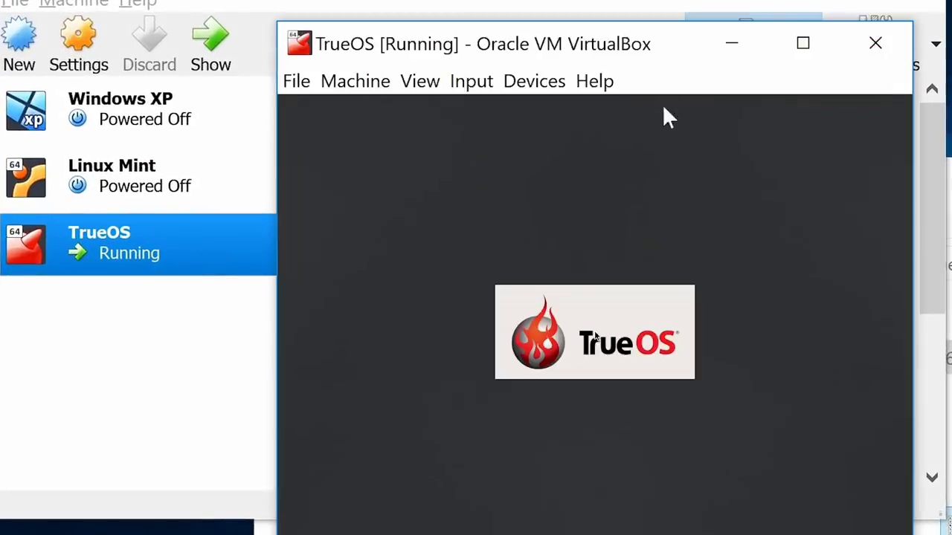
# Step: Install TrueOS Desktop in English with VirtualBox Guest Additions added, using the default full-disk layout
pyautogui.moveTo(682, 45); pyautogui.dragTo(552, 1)
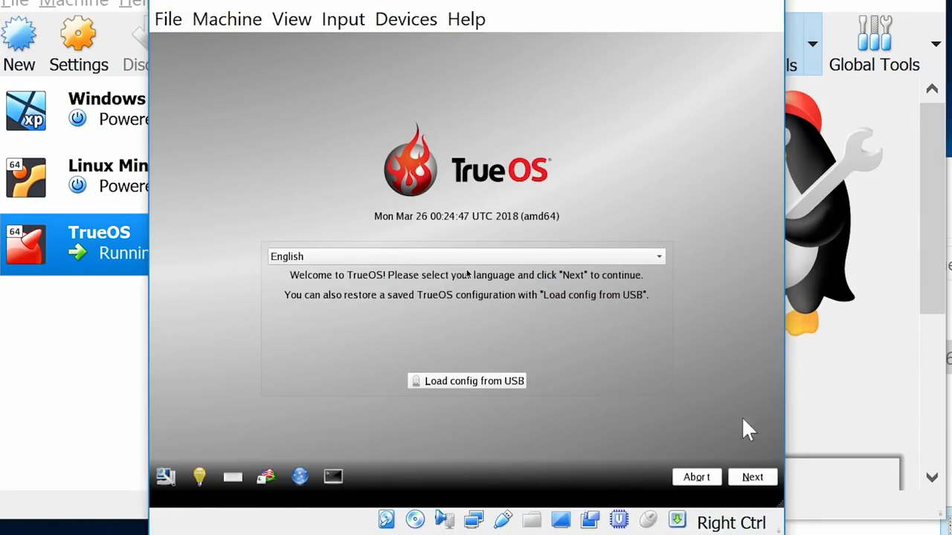
pyautogui.click(754, 483)
pyautogui.click(752, 476)
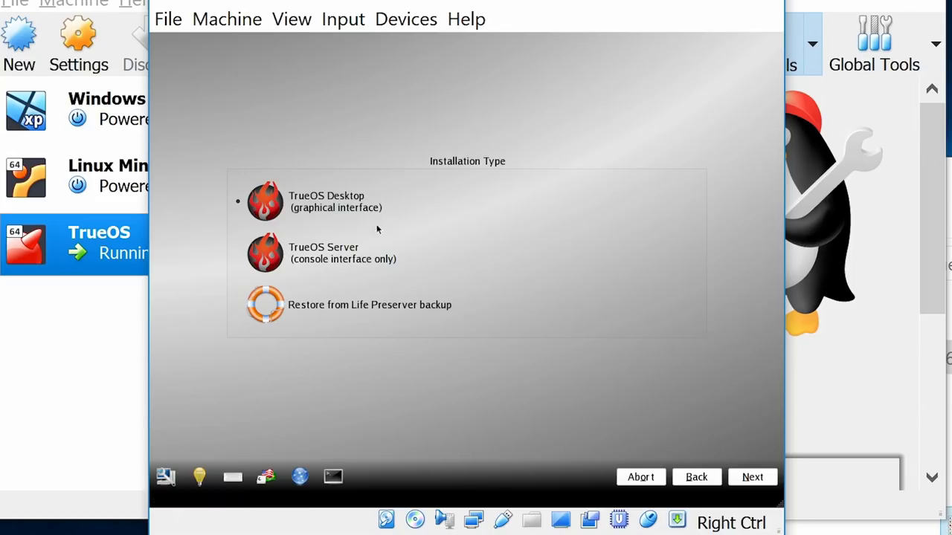
pyautogui.click(758, 483)
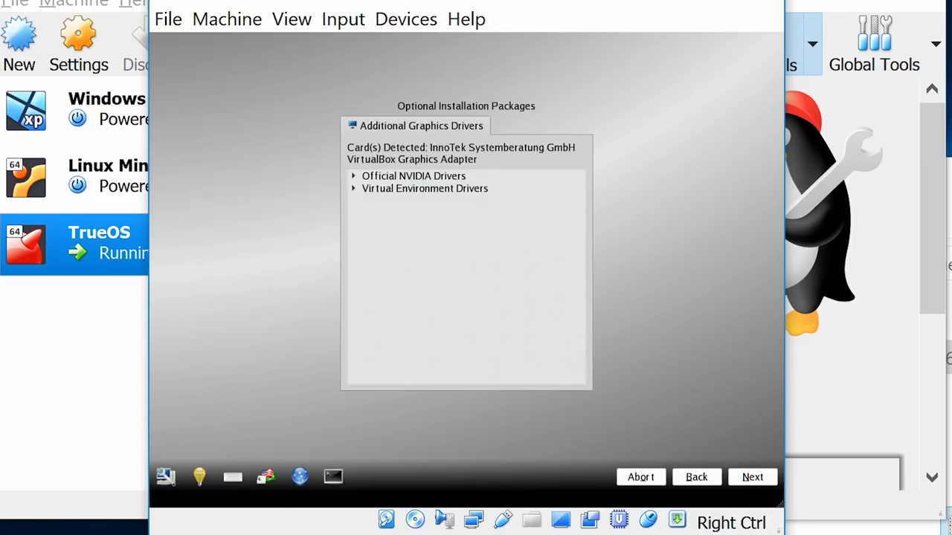
pyautogui.click(353, 191)
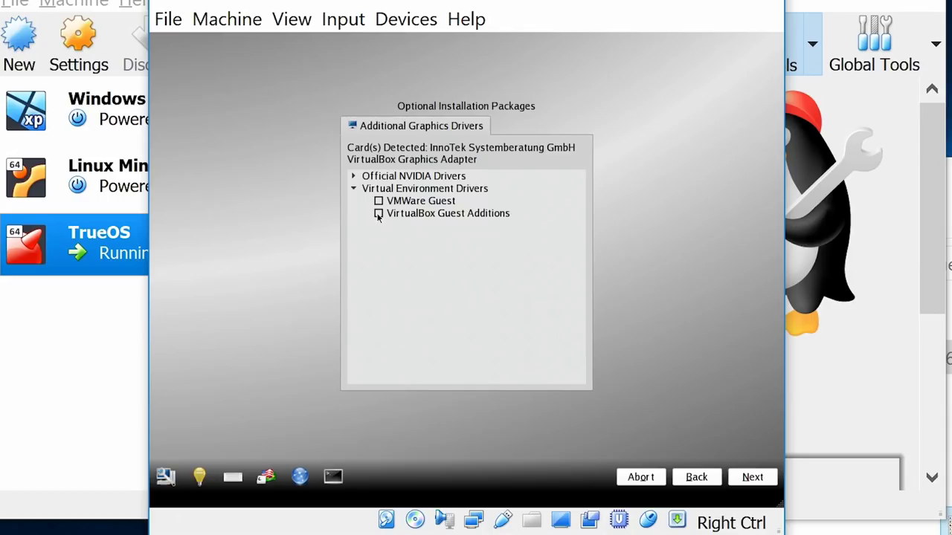
pyautogui.click(379, 214)
pyautogui.click(753, 477)
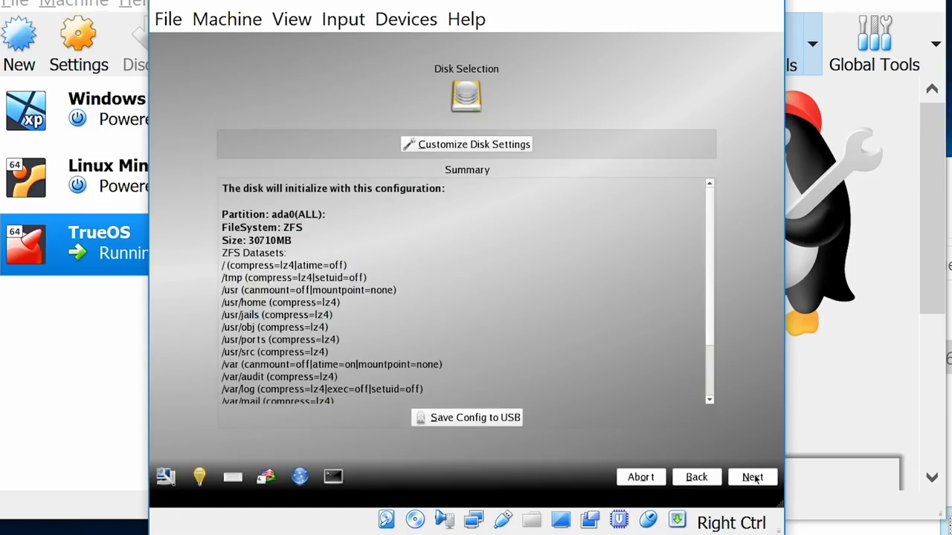
pyautogui.click(753, 477)
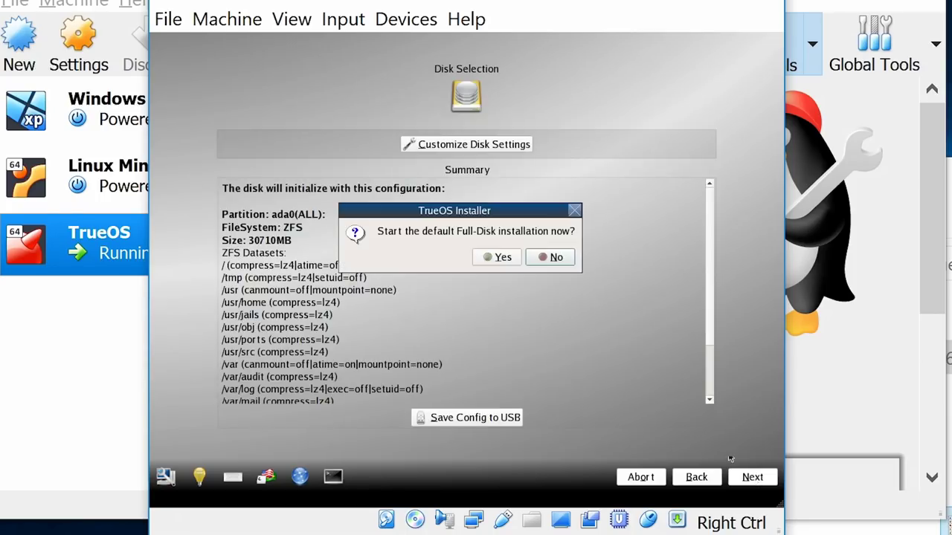
pyautogui.click(498, 257)
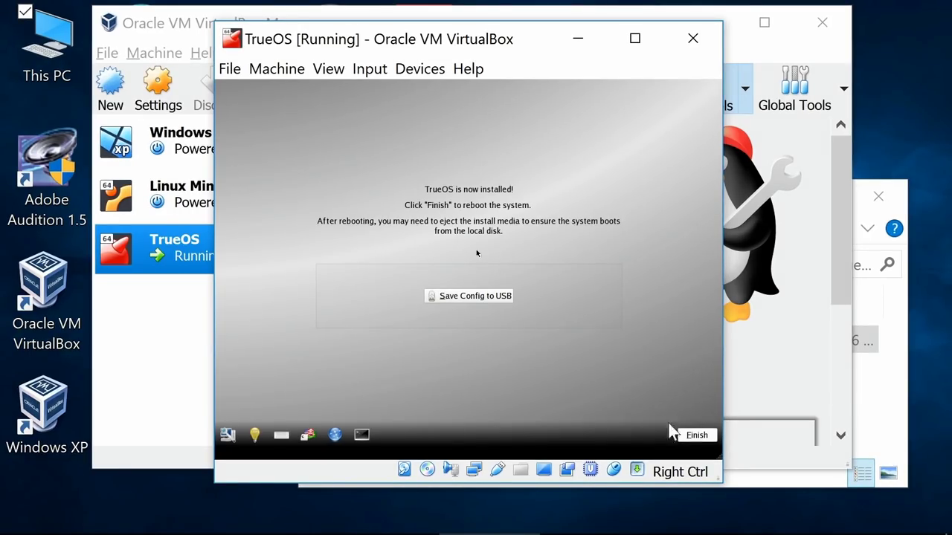
# Step: Close the running TrueOS machine by powering it off
pyautogui.click(227, 71)
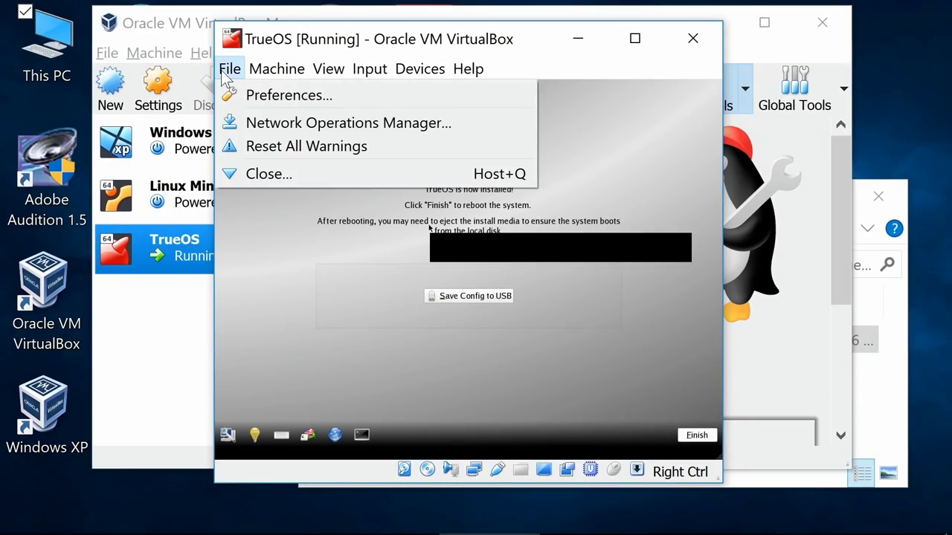
pyautogui.click(269, 173)
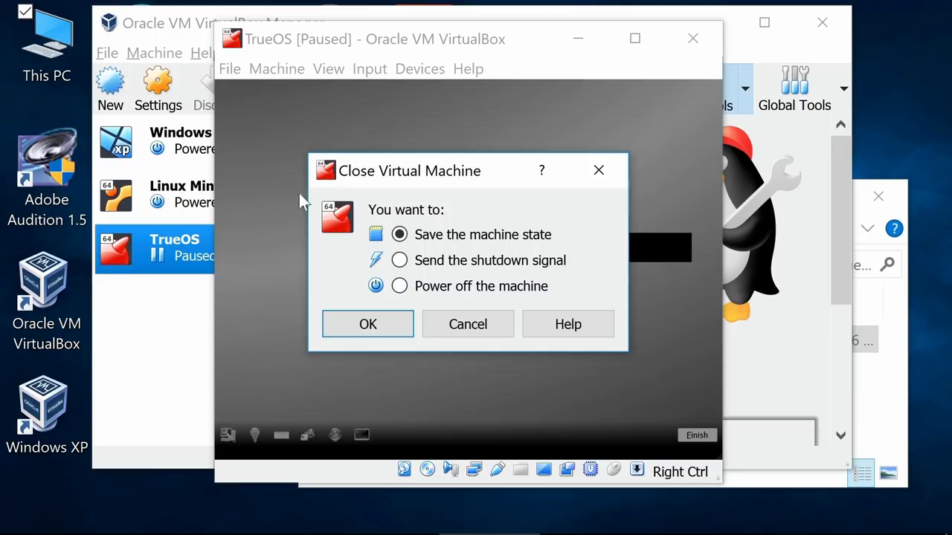
pyautogui.click(400, 287)
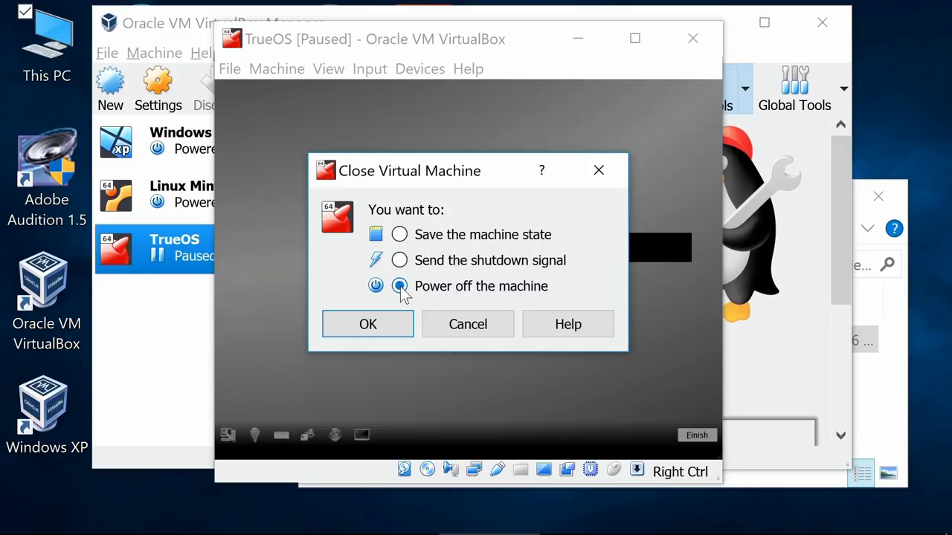
pyautogui.click(374, 325)
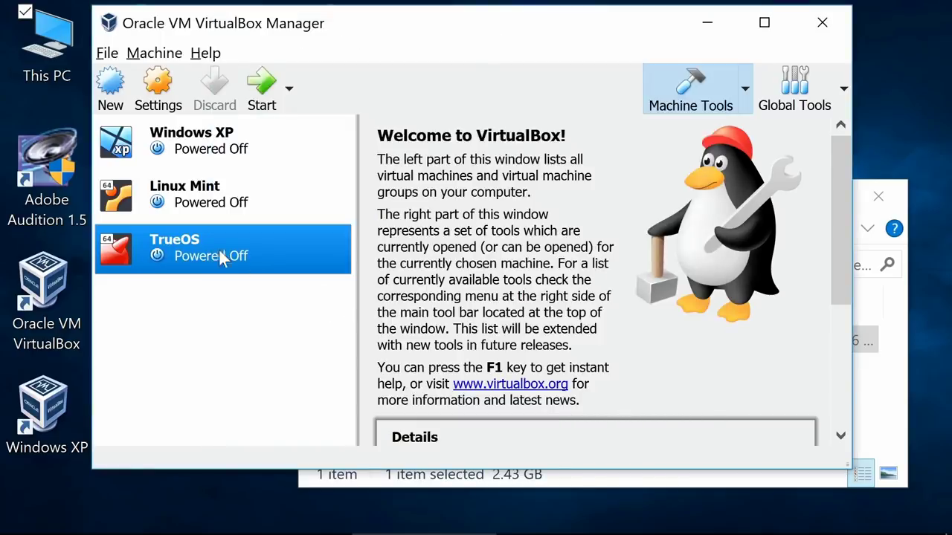
# Step: Remove the installer disc attachment in TrueOS Storage settings and save
pyautogui.rightClick(213, 250)
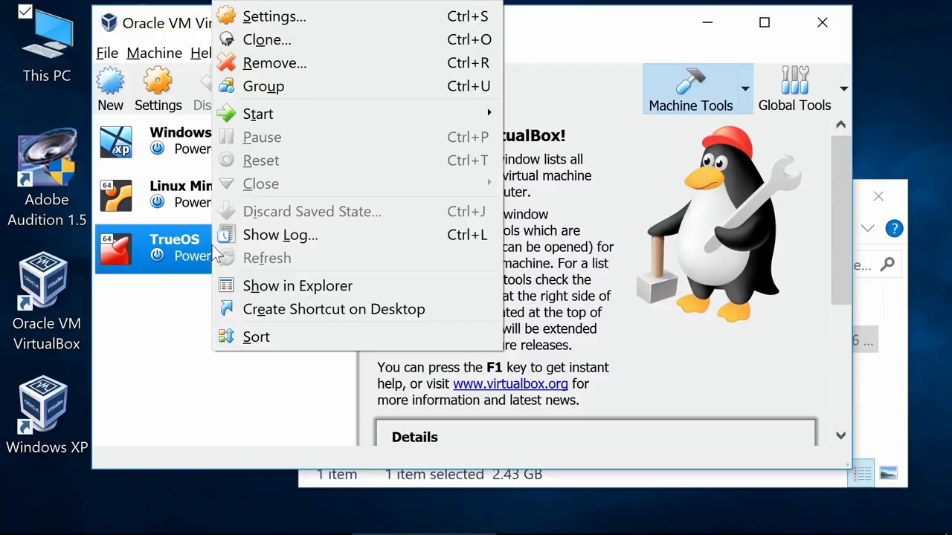
pyautogui.click(305, 18)
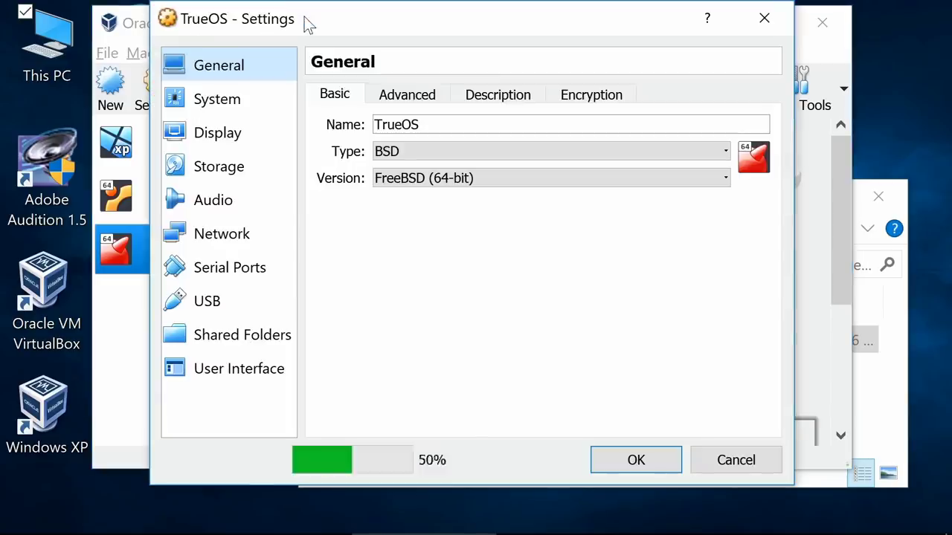
pyautogui.click(223, 171)
pyautogui.click(403, 168)
pyautogui.rightClick(402, 168)
pyautogui.click(449, 190)
pyautogui.click(434, 334)
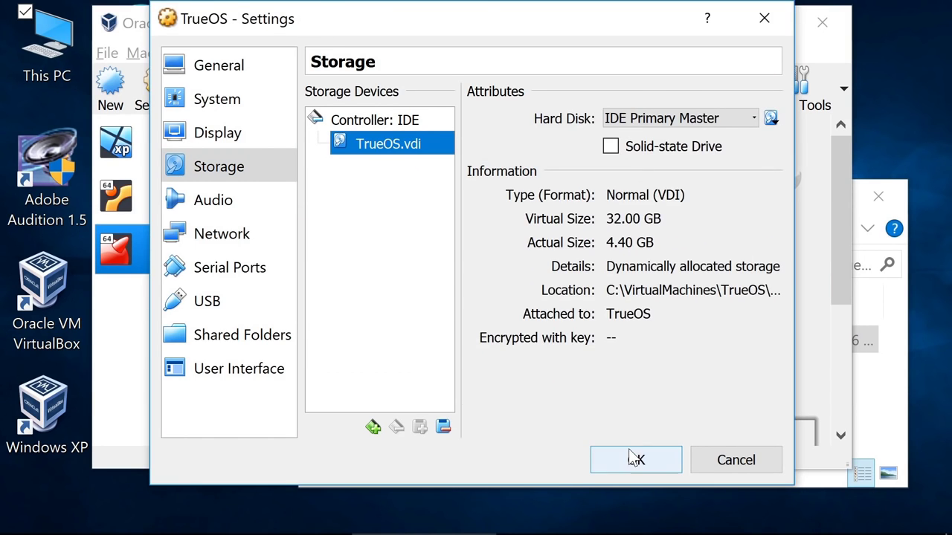
pyautogui.click(633, 460)
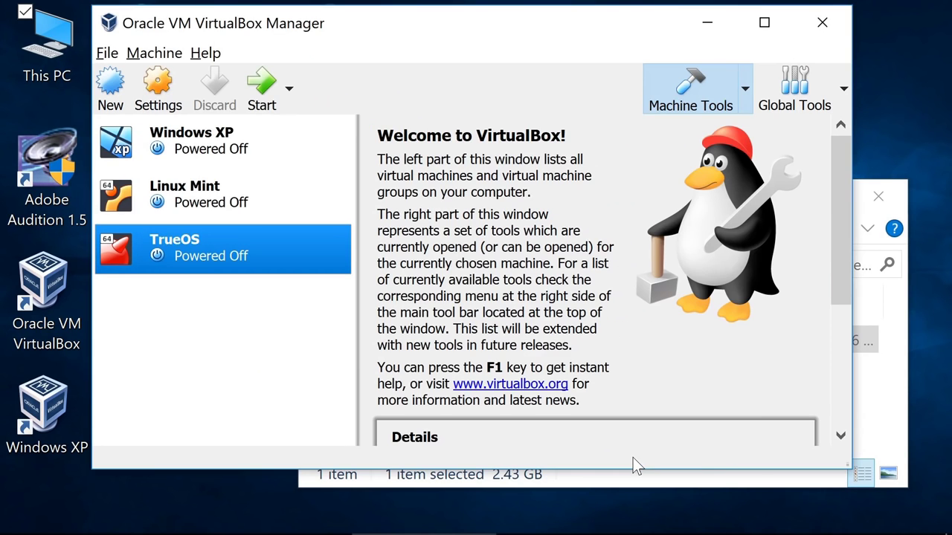
# Step: Start TrueOS, apply the vboxvideo display driver and keep the new display settings
pyautogui.doubleClick(189, 240)
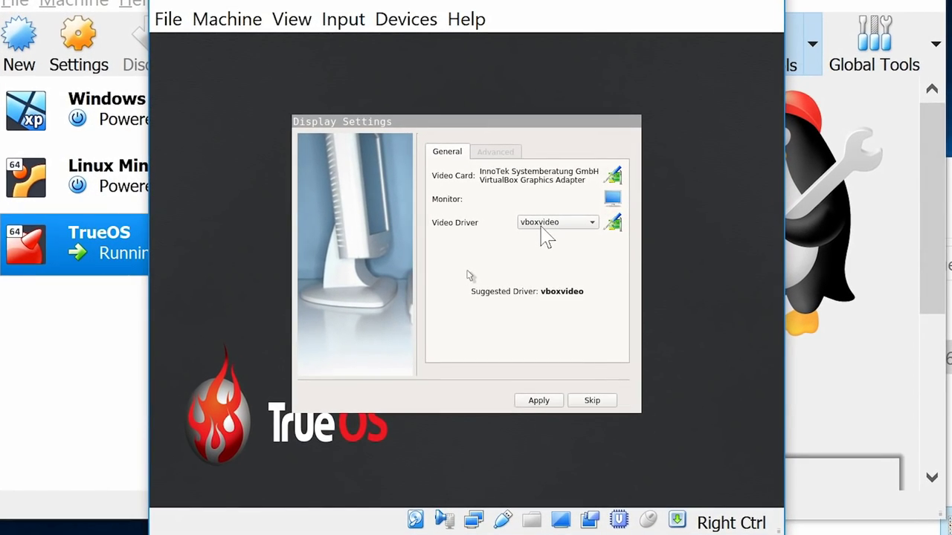
pyautogui.click(542, 402)
pyautogui.click(541, 402)
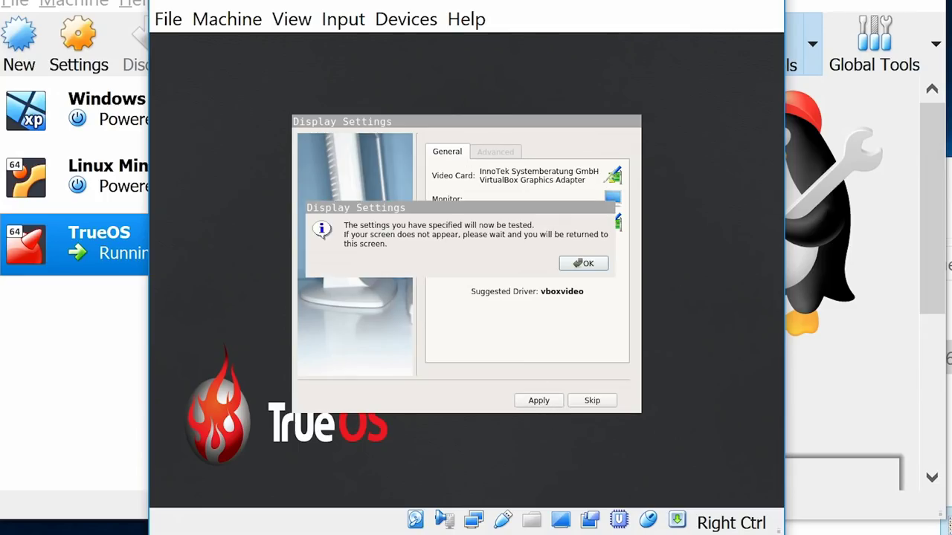
pyautogui.click(587, 264)
pyautogui.click(372, 251)
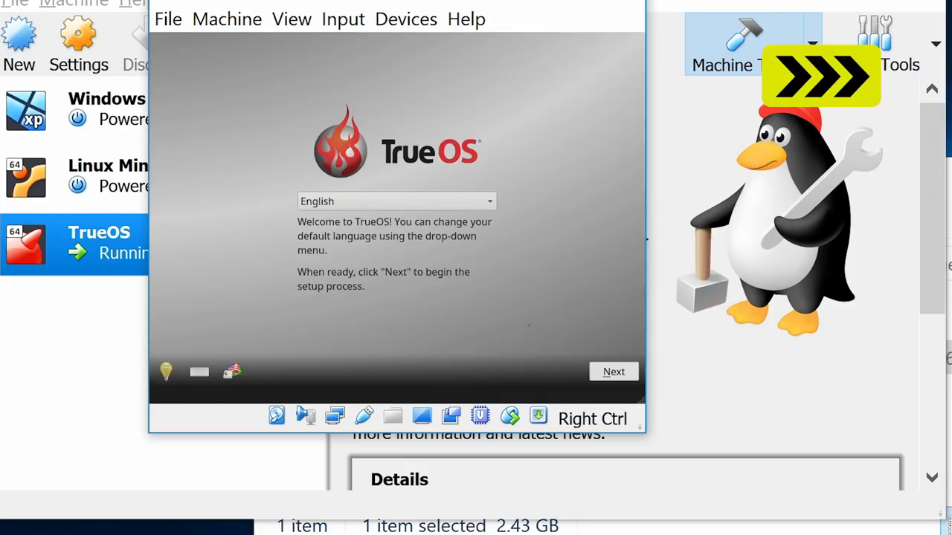
# Step: Accept the default timezone and hostname, then set and confirm the root password
pyautogui.click(613, 372)
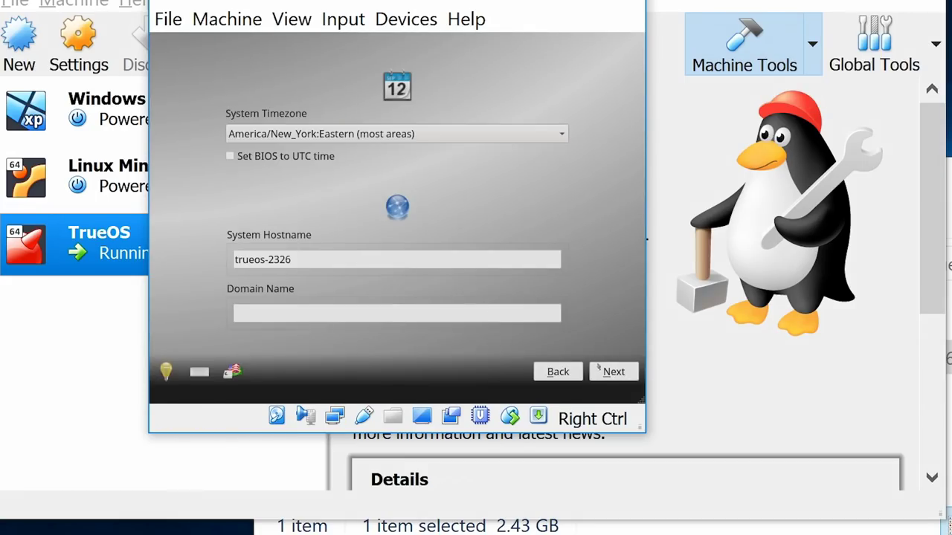
pyautogui.click(614, 372)
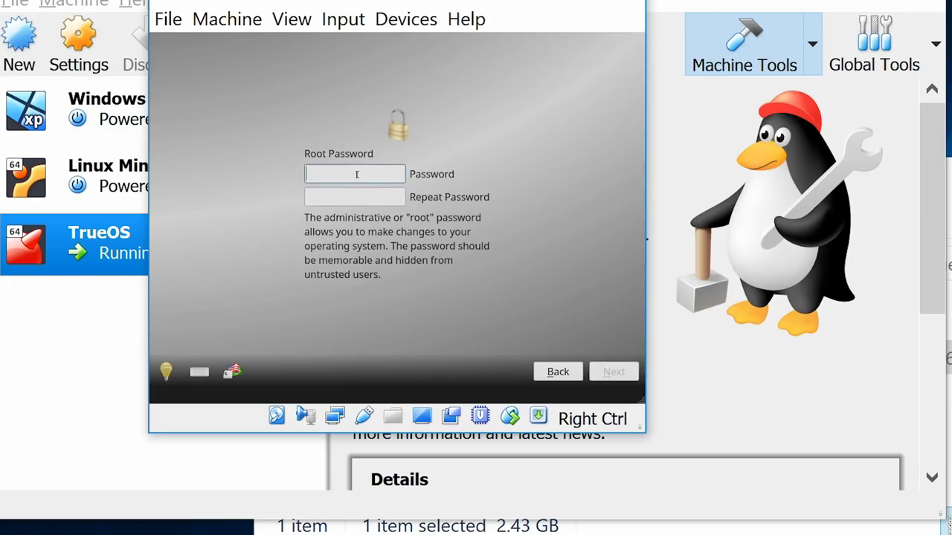
pyautogui.write('123456')
pyautogui.press('Tab')
pyautogui.write('123456')
pyautogui.press('Return')
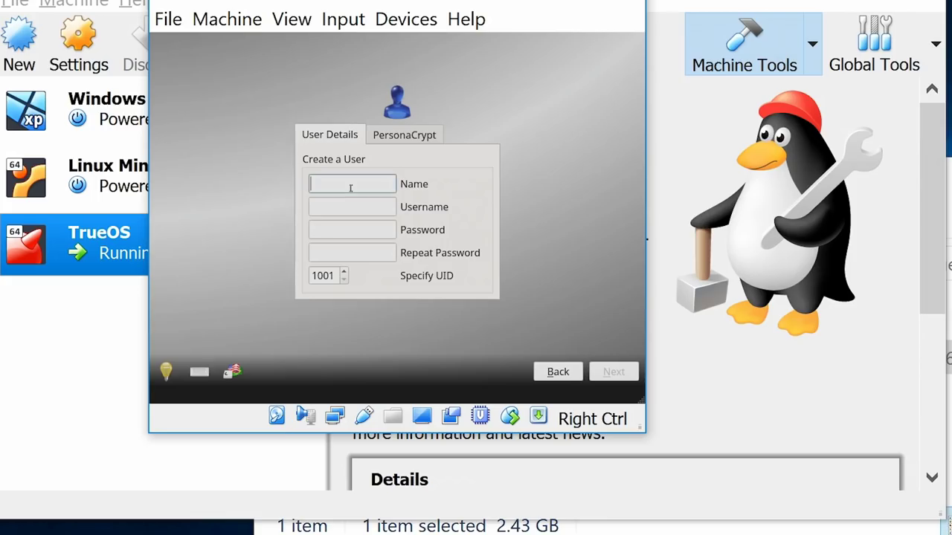
# Step: Create a new user account with a name and confirmed password
pyautogui.write('cb')
pyautogui.click(349, 208)
pyautogui.write('cb')
pyautogui.click(382, 229)
pyautogui.write('123456')
pyautogui.click(382, 252)
pyautogui.write('123456')
pyautogui.click(603, 372)
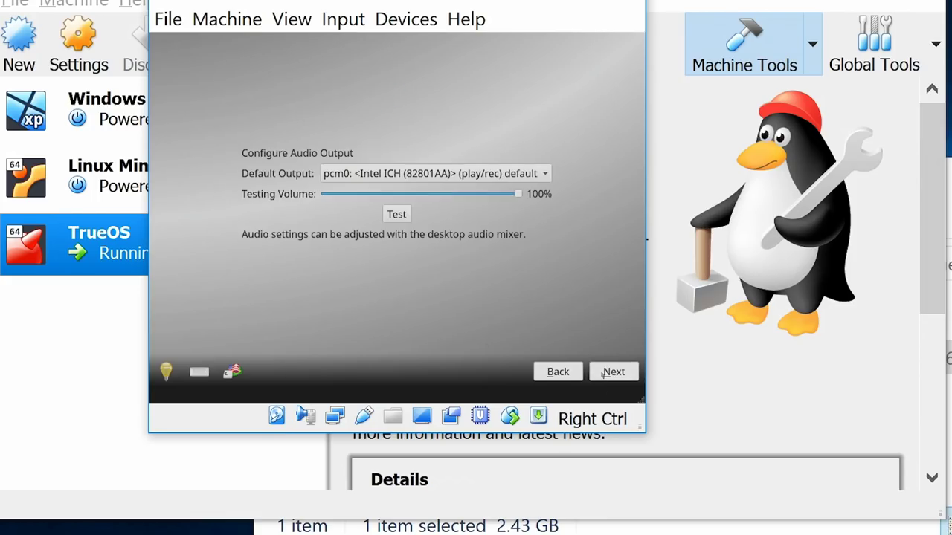
# Step: Accept the default audio output and optional services, then finish setup
pyautogui.click(611, 376)
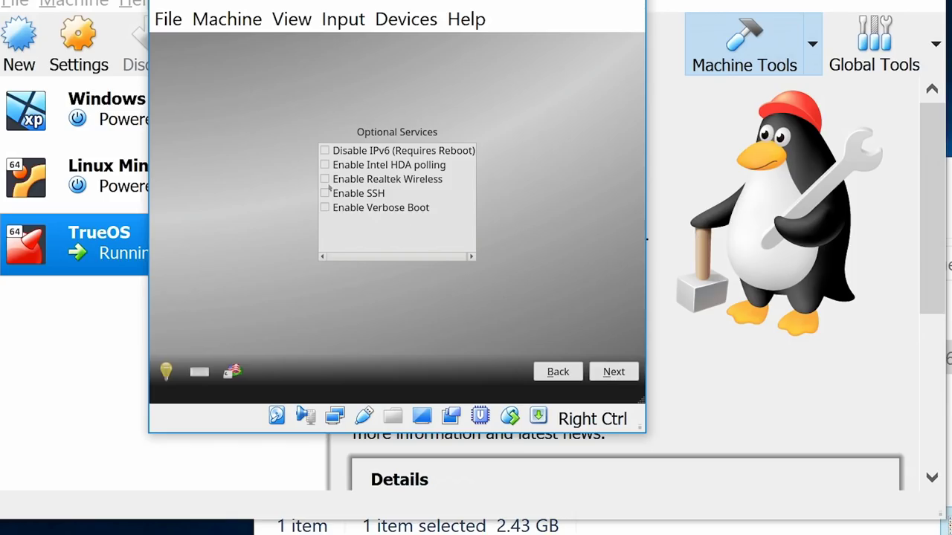
pyautogui.click(626, 373)
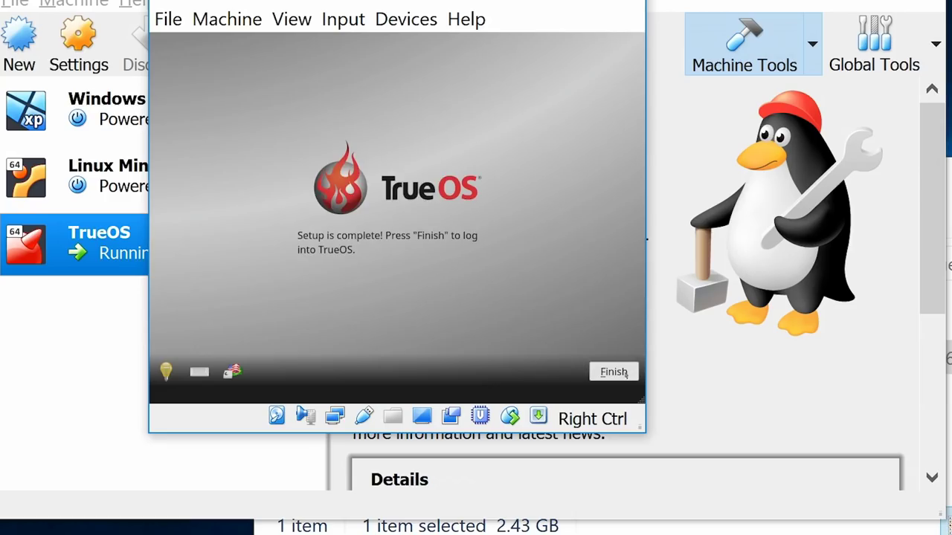
pyautogui.click(614, 372)
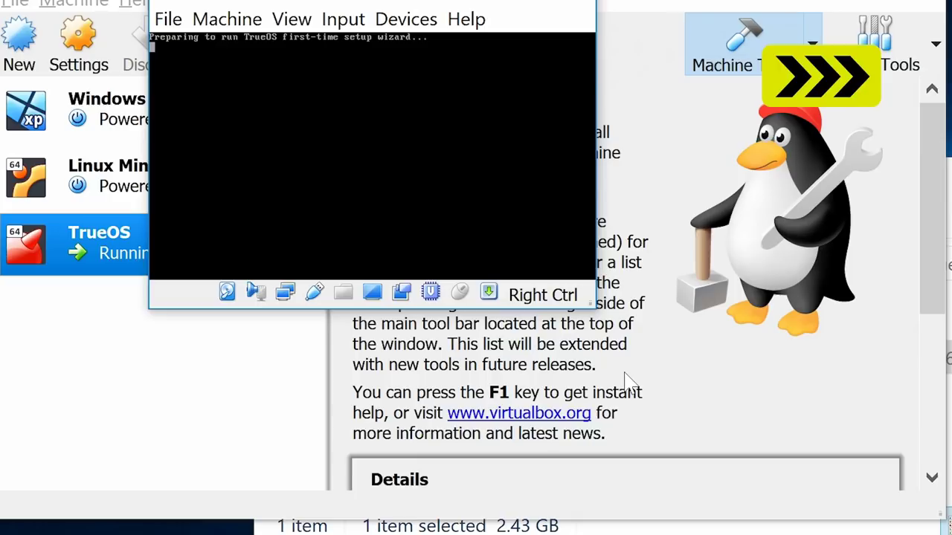
# Step: Log in with the user's password and switch the VM to full screen with Host+F
pyautogui.write('******')
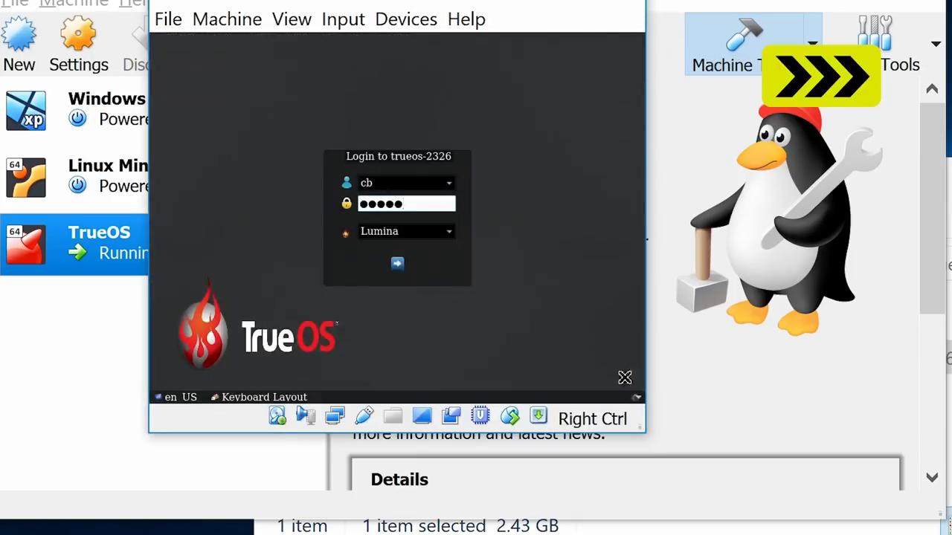
pyautogui.press('Return')
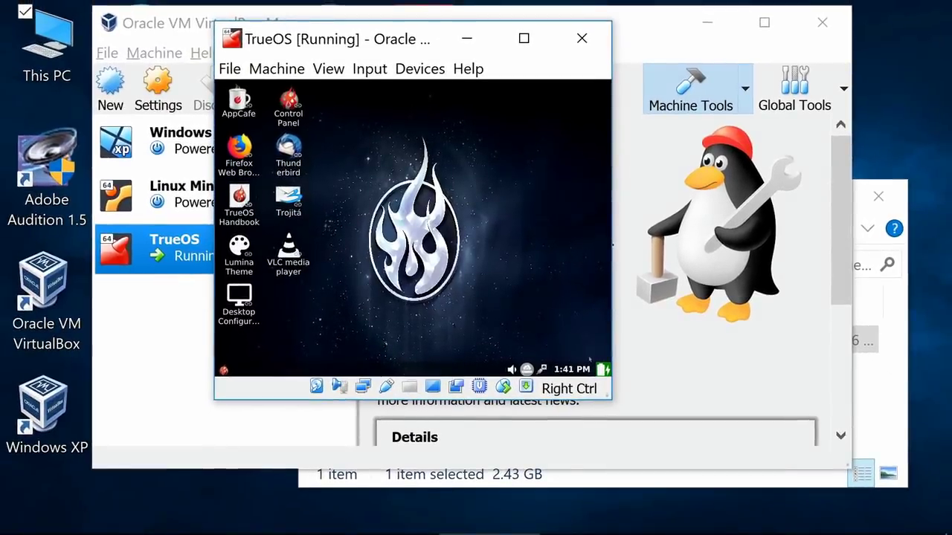
pyautogui.press('Control_R+f')
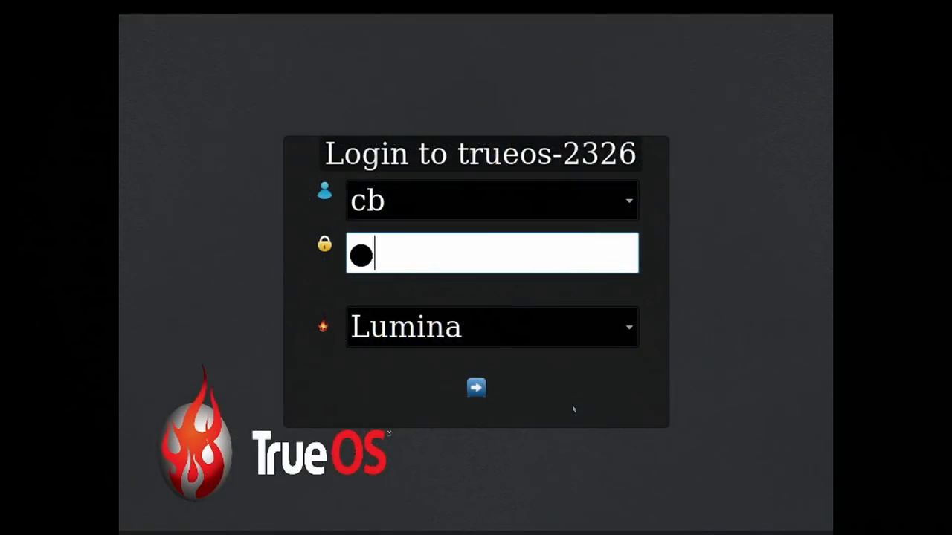
pyautogui.write('xxxx')
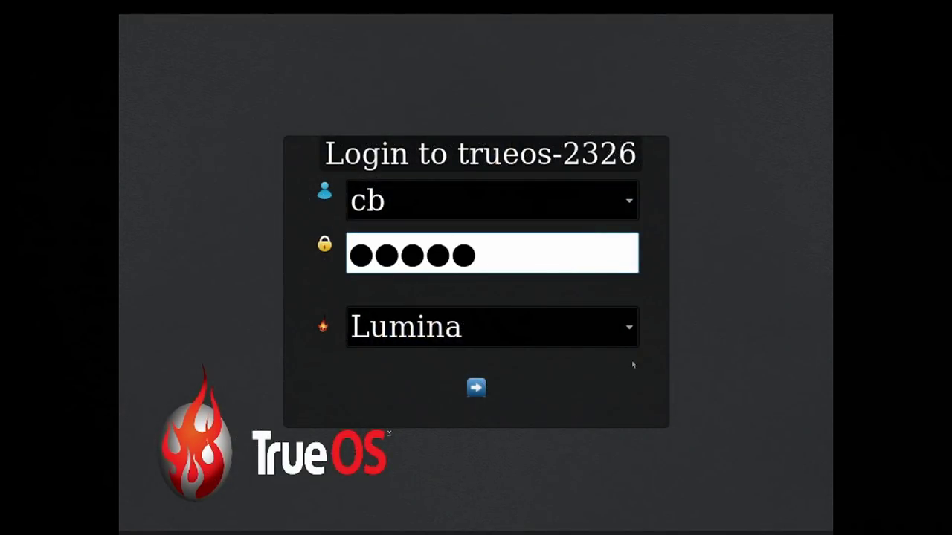
pyautogui.click(632, 330)
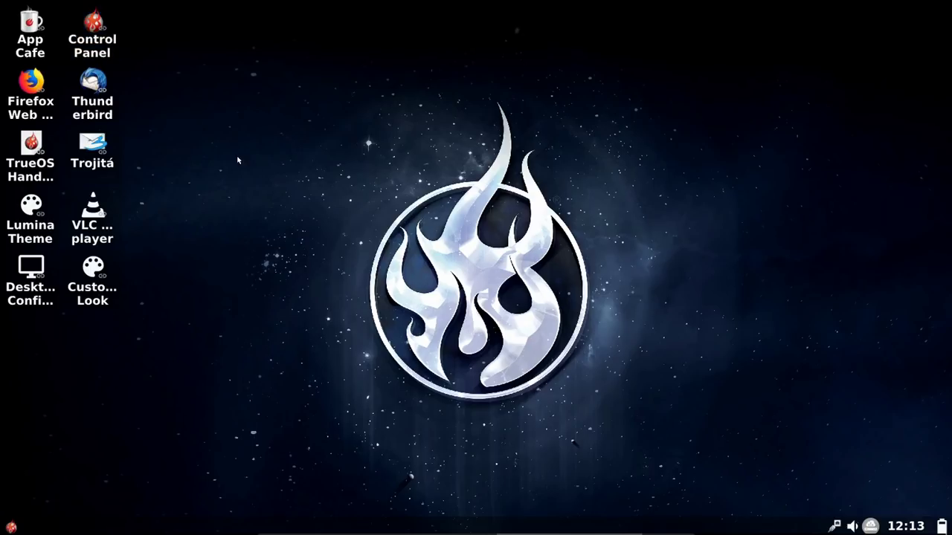
# Step: Open the Pictures folder from the Lumina start menu and shift the Insight window right
pyautogui.click(12, 528)
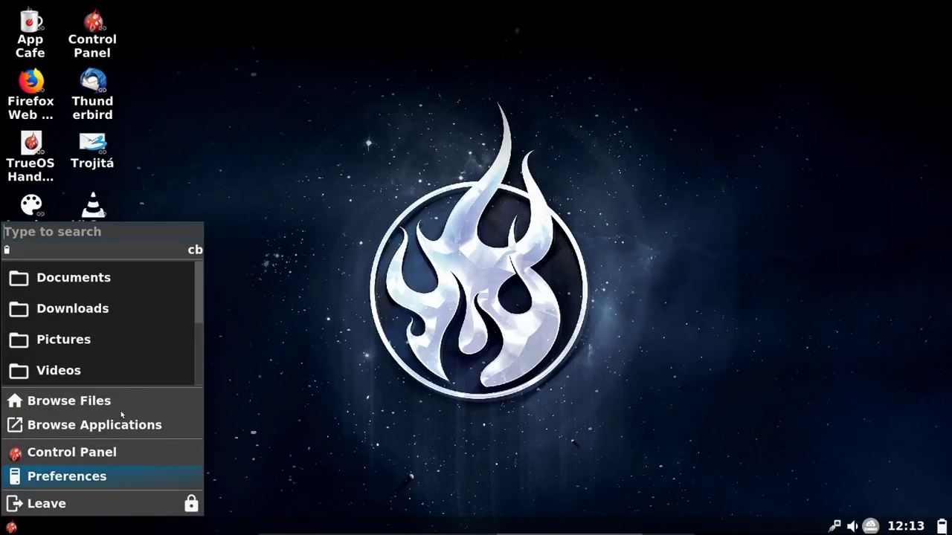
pyautogui.moveTo(198, 290); pyautogui.dragTo(204, 351)
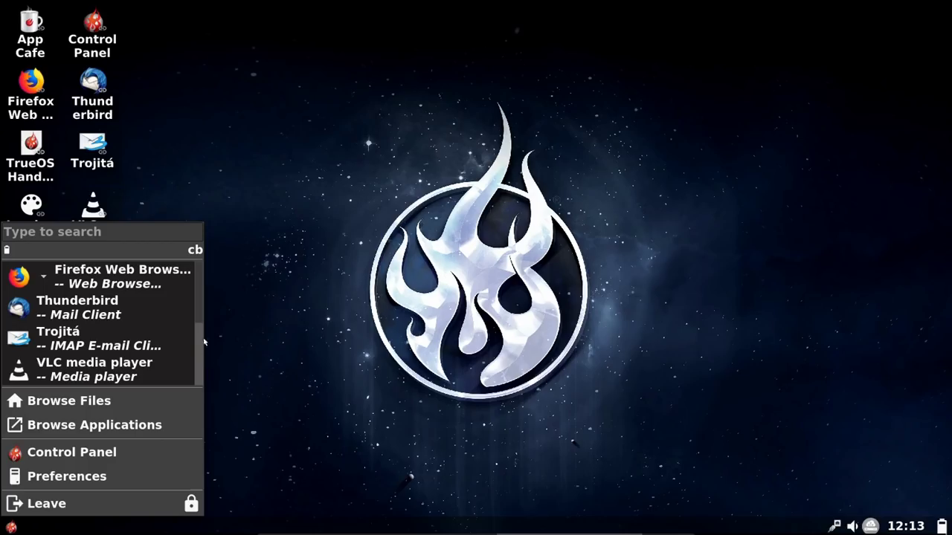
pyautogui.scroll(-2, 197, 318)
pyautogui.scroll(2, 197, 318)
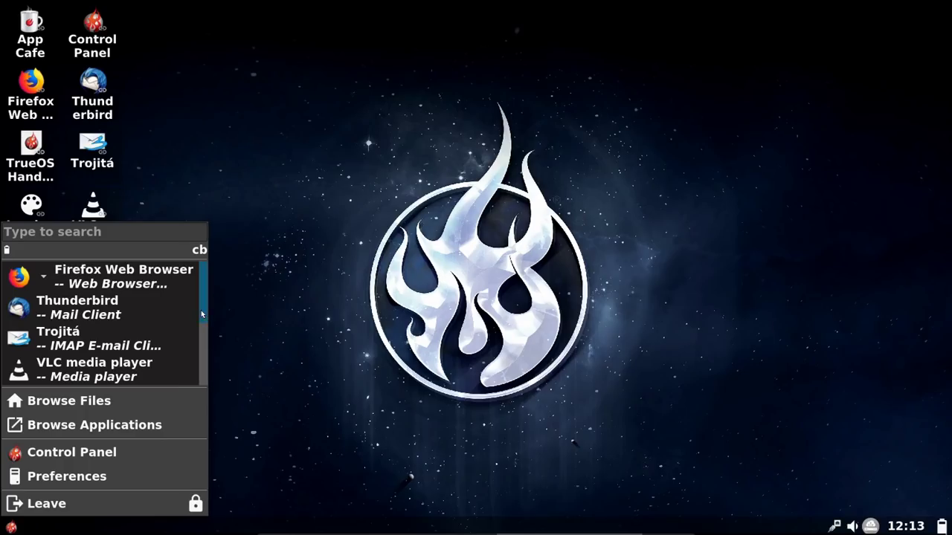
pyautogui.scroll(-2, 206, 376)
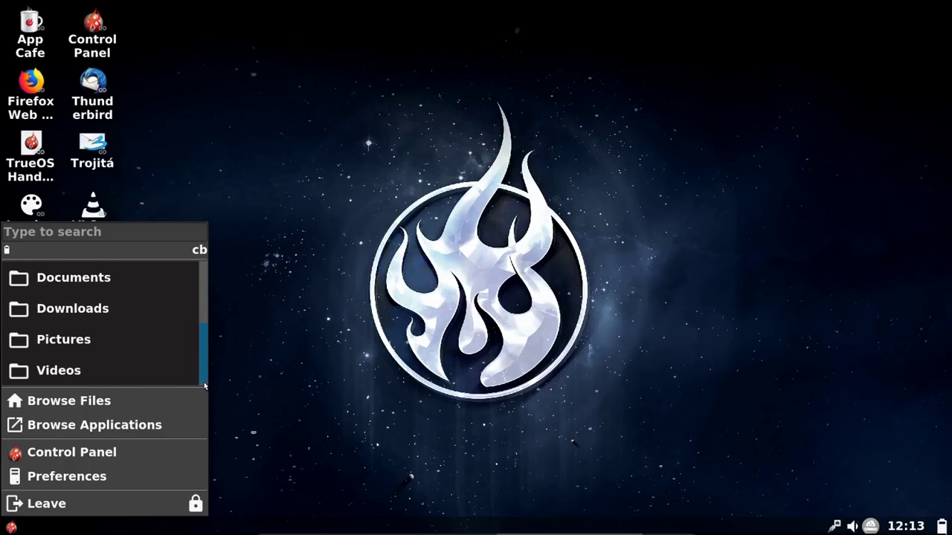
pyautogui.click(90, 342)
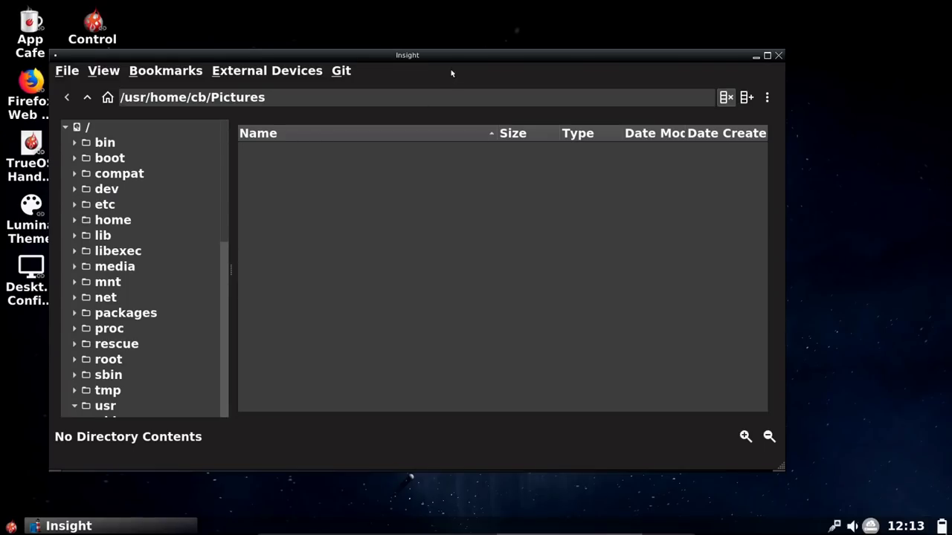
pyautogui.moveTo(450, 56); pyautogui.dragTo(529, 55)
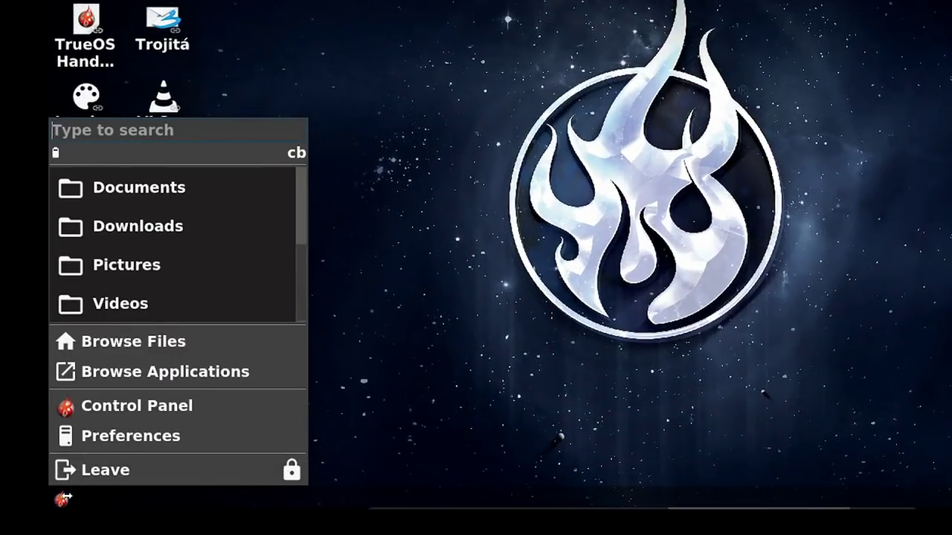
# Step: Enable Show Categories in the application list and open Graphics to find Phototonic
pyautogui.click(163, 370)
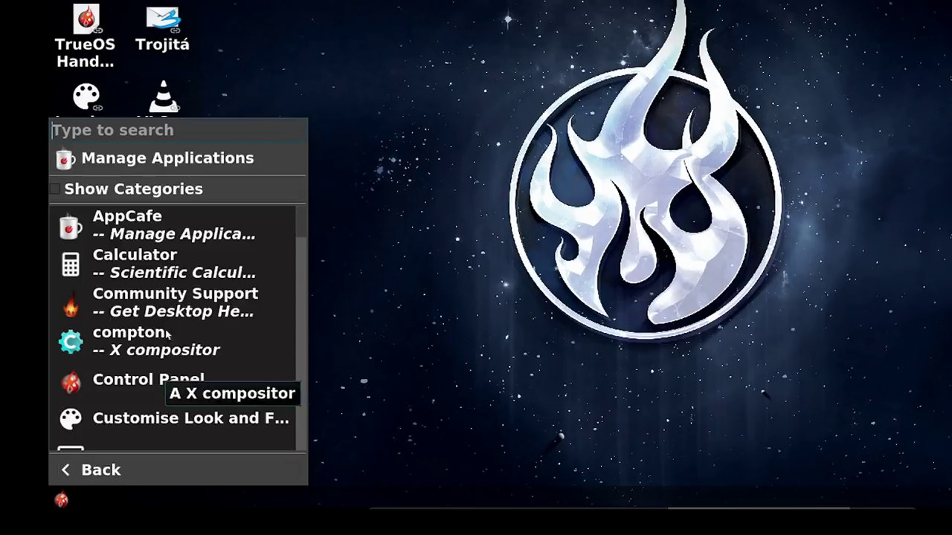
pyautogui.moveTo(299, 227); pyautogui.dragTo(262, 224)
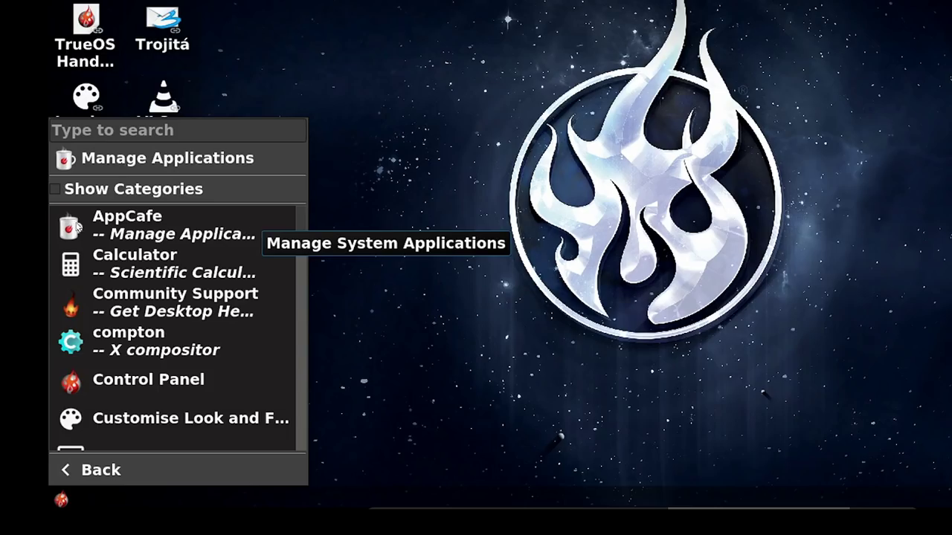
pyautogui.click(57, 190)
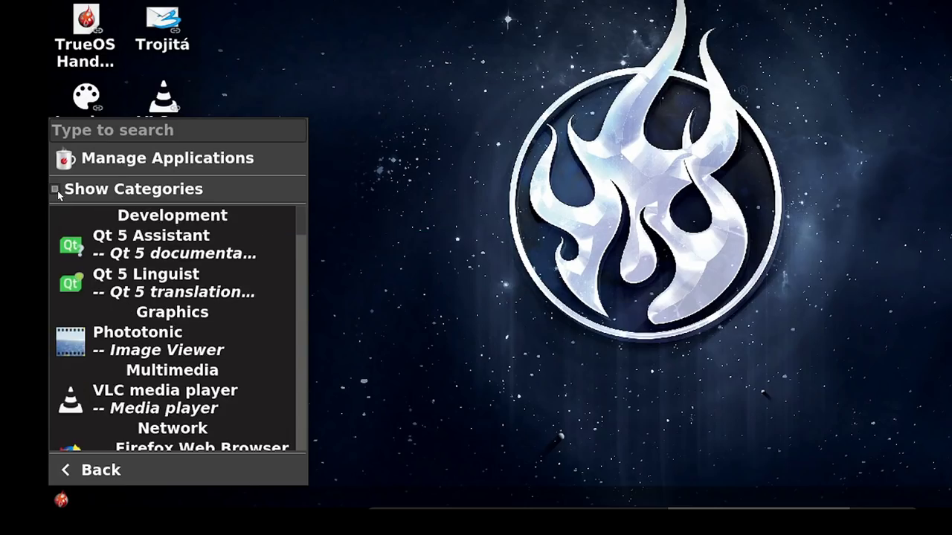
pyautogui.click(57, 190)
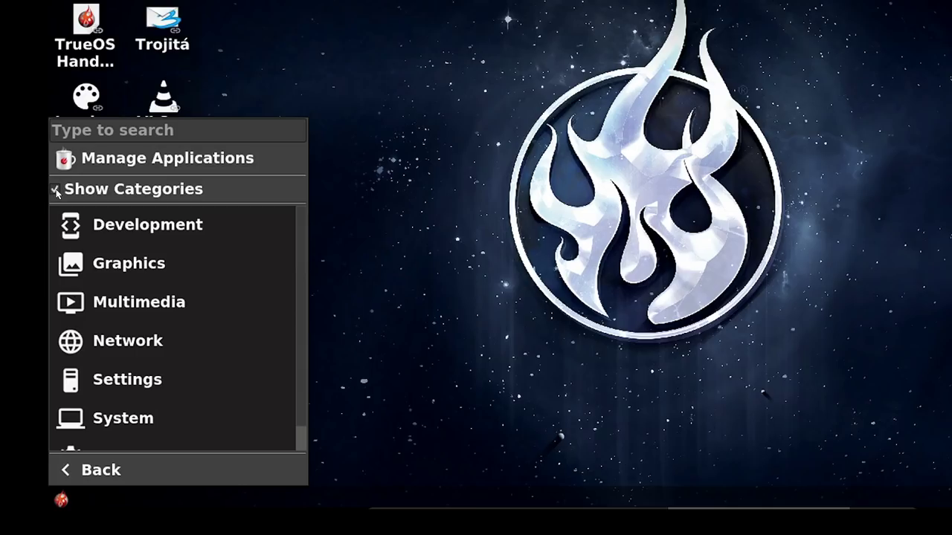
pyautogui.click(123, 265)
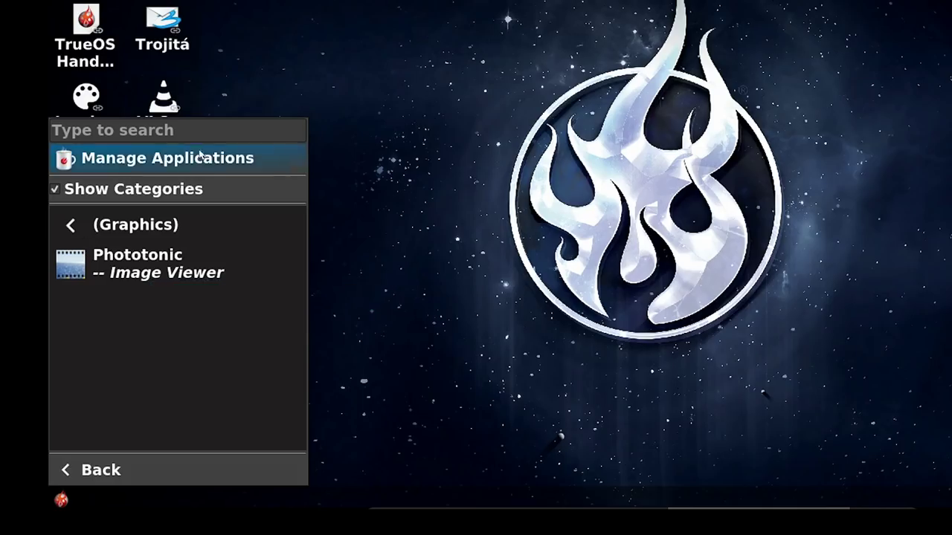
# Step: Launch Firefox from a 'fire' menu search, load explainingcomputers.com, then close the browser
pyautogui.click(73, 227)
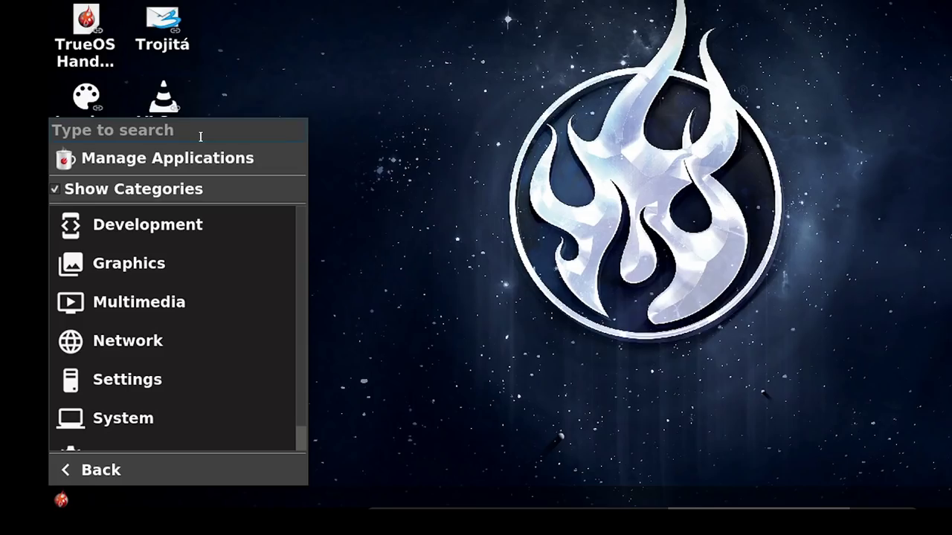
pyautogui.write('fire')
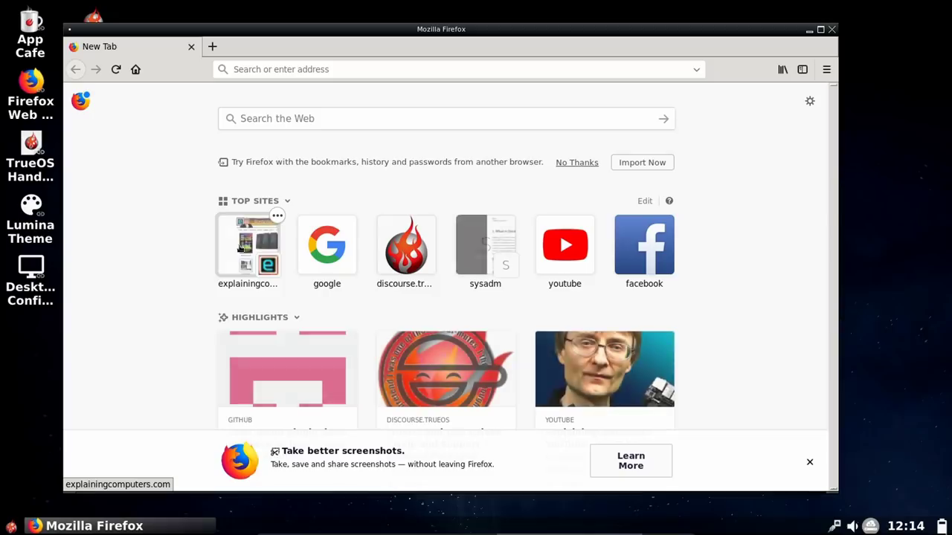
pyautogui.click(242, 248)
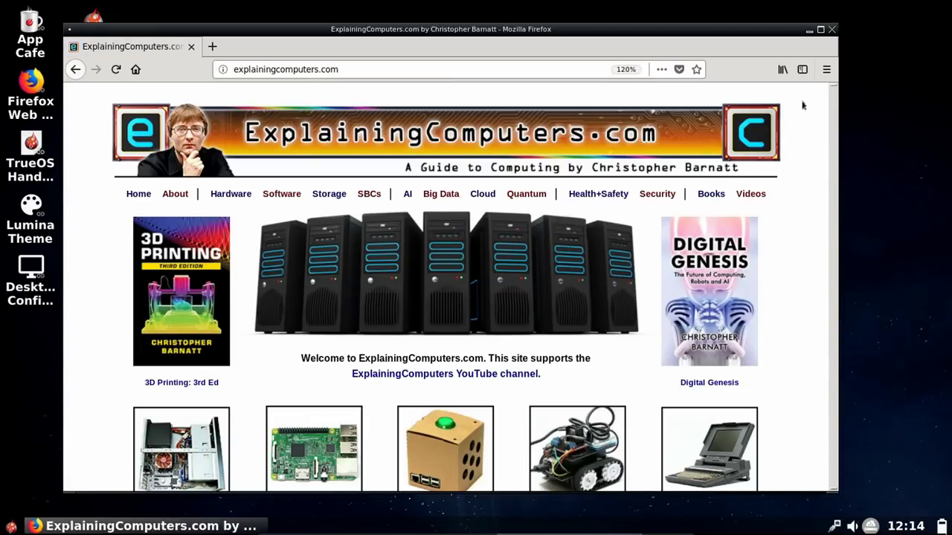
pyautogui.click(832, 30)
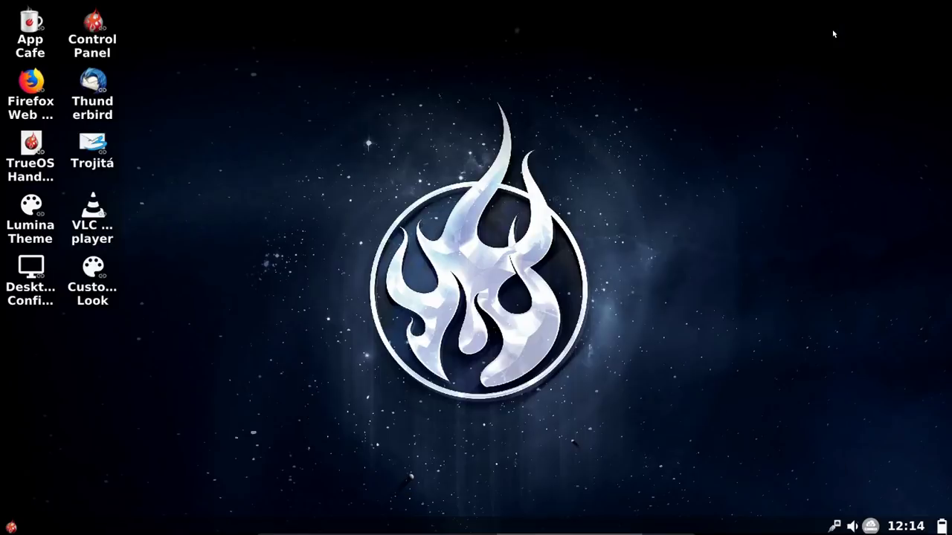
# Step: Browse the desktop right-click Applications menu through each category down to the Utility tools
pyautogui.click(11, 527)
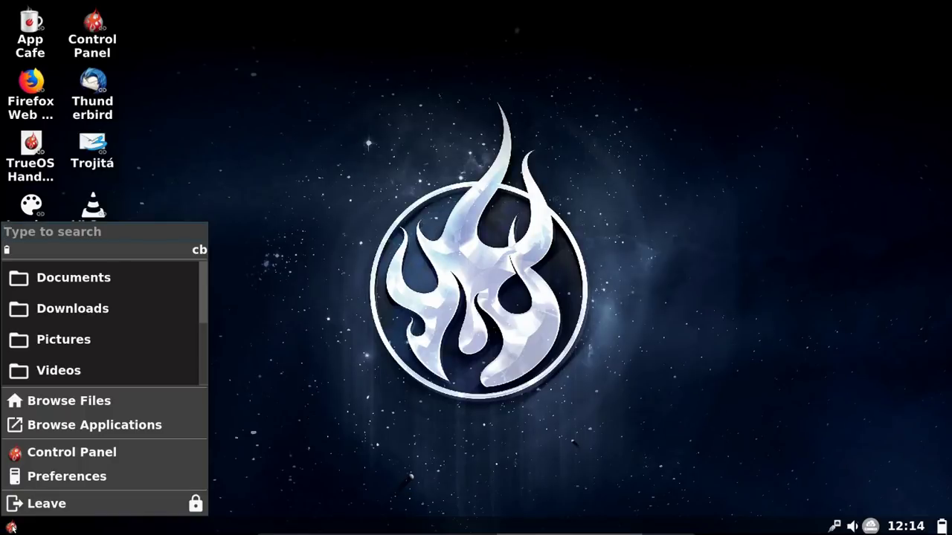
pyautogui.click(242, 169)
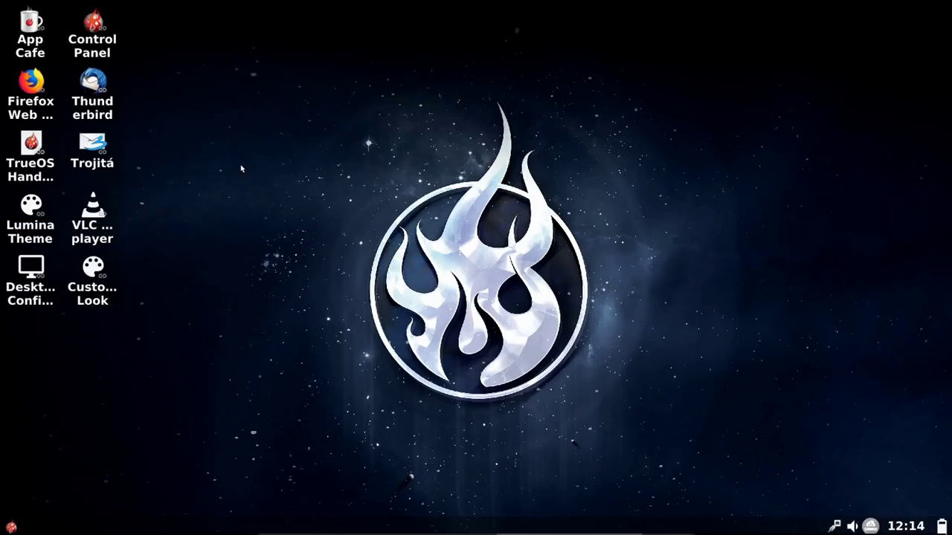
pyautogui.rightClick(191, 89)
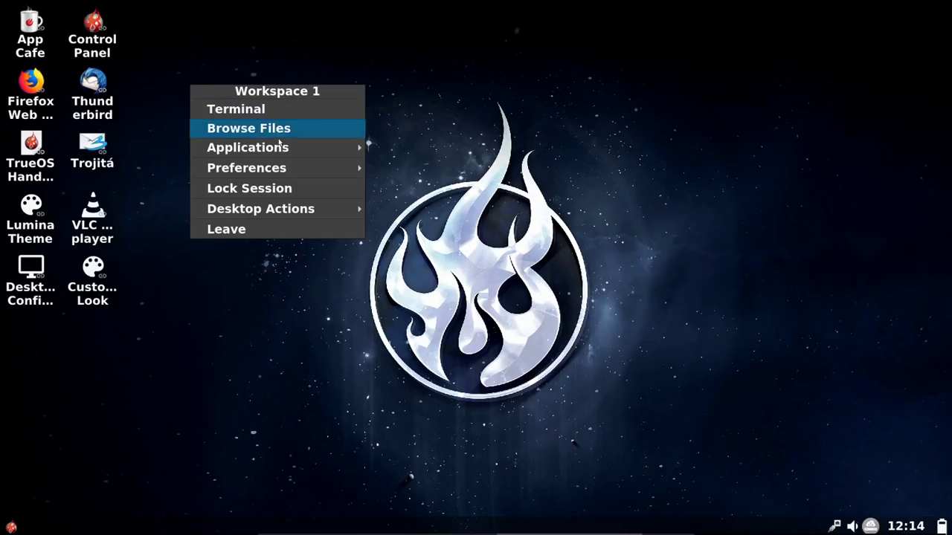
pyautogui.moveTo(281, 145)
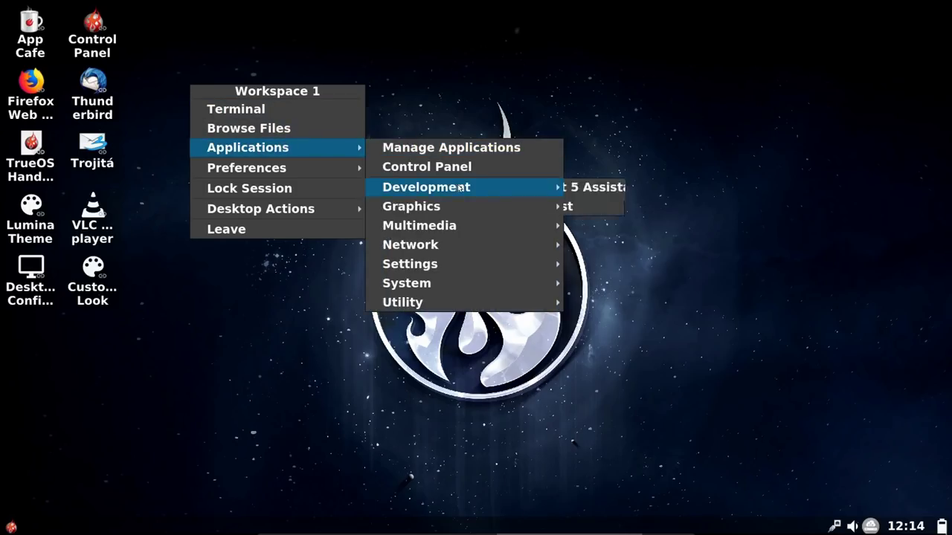
pyautogui.moveTo(456, 209)
pyautogui.moveTo(462, 226)
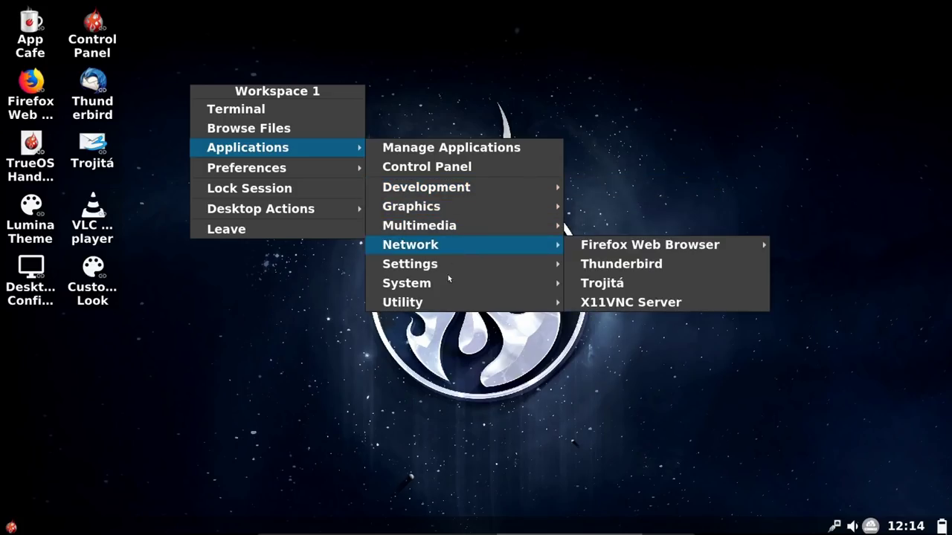
pyautogui.moveTo(446, 273)
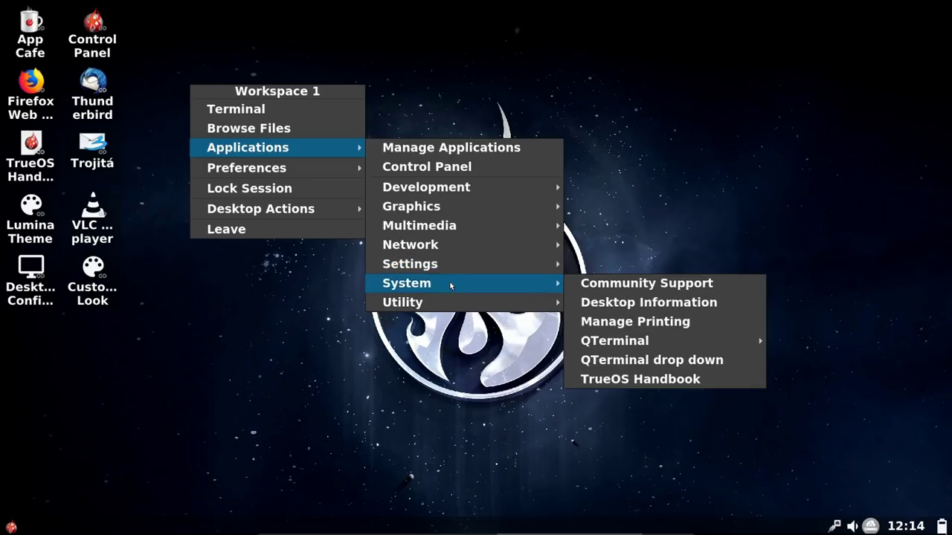
pyautogui.moveTo(459, 302)
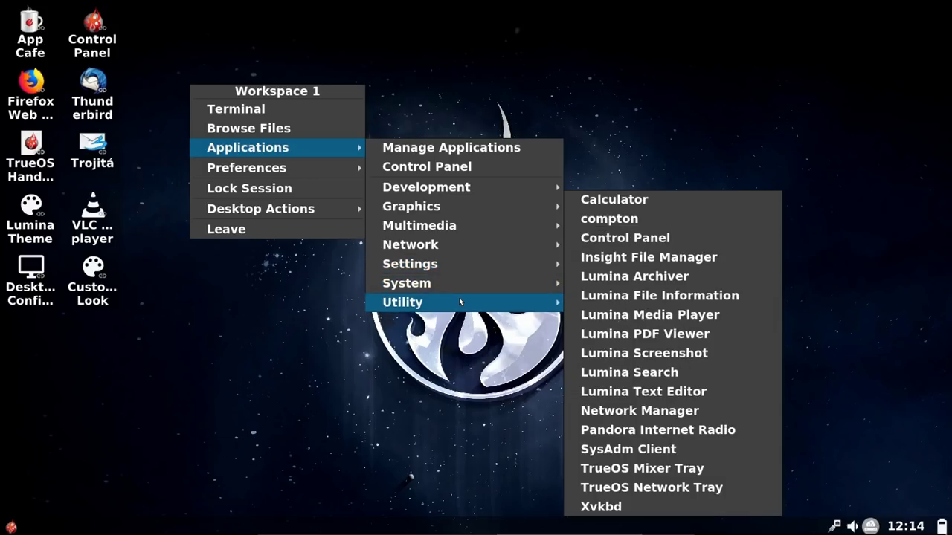
# Step: In AppCafe, find chromium under Web Browsers and confirm its installation
pyautogui.click(325, 367)
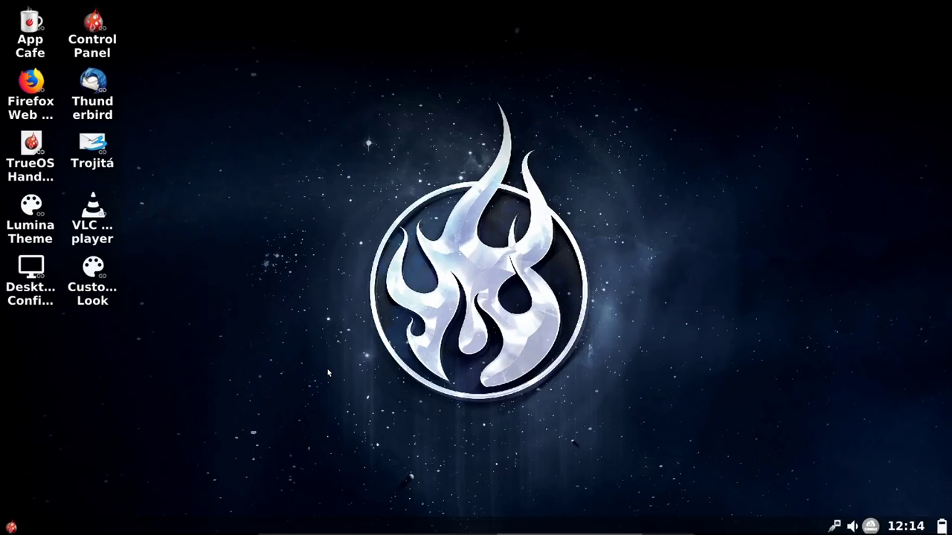
pyautogui.doubleClick(30, 34)
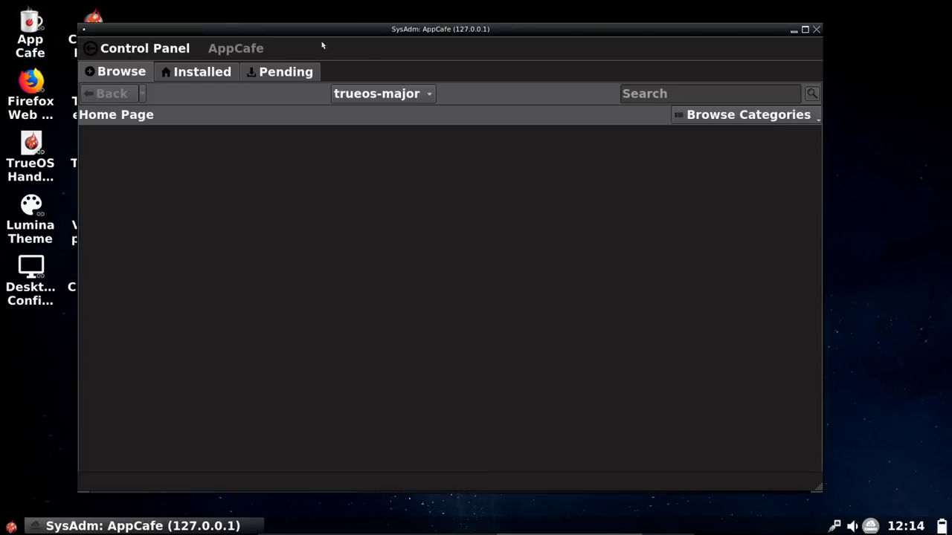
pyautogui.moveTo(361, 32); pyautogui.dragTo(463, 24)
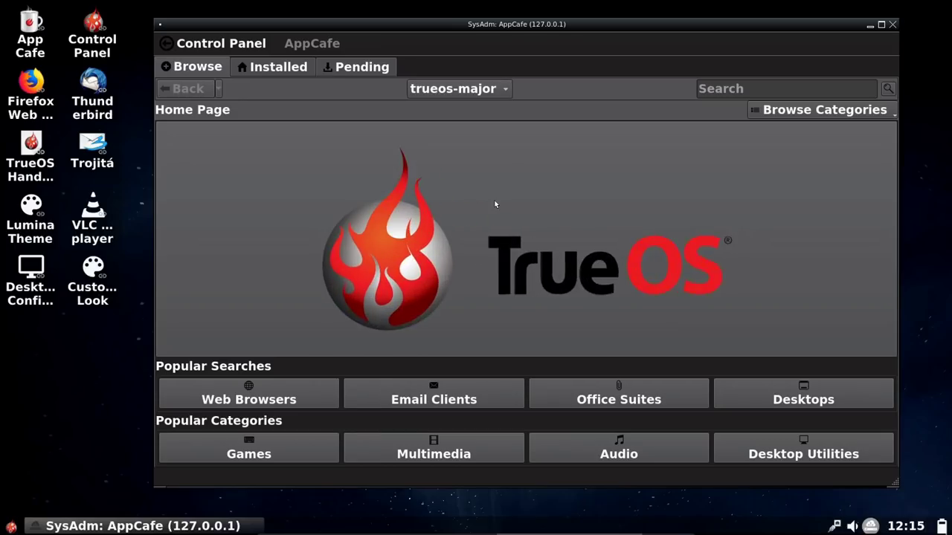
pyautogui.click(257, 400)
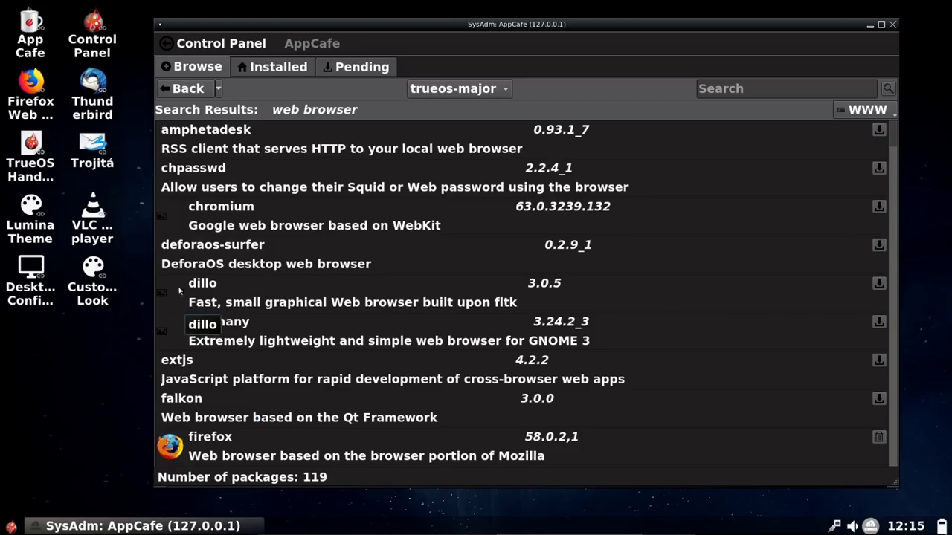
pyautogui.click(169, 211)
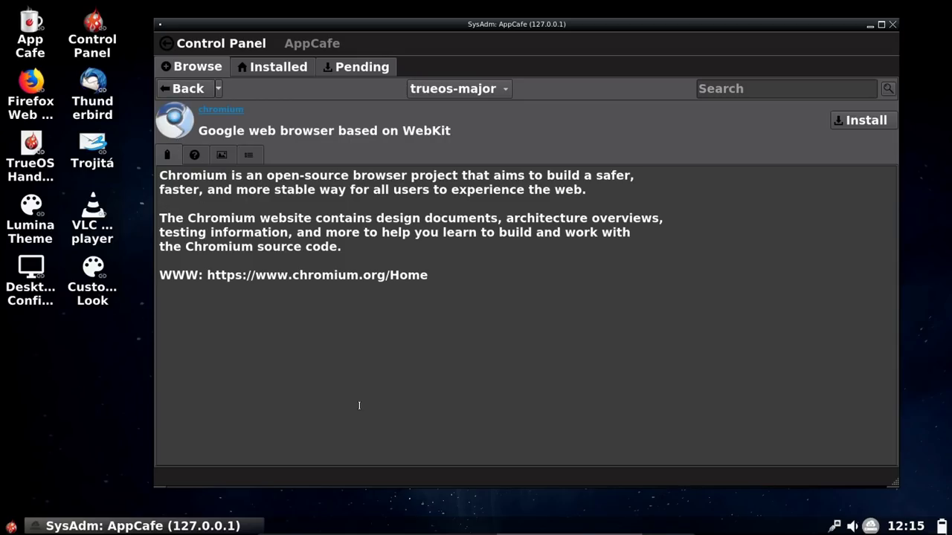
pyautogui.click(868, 121)
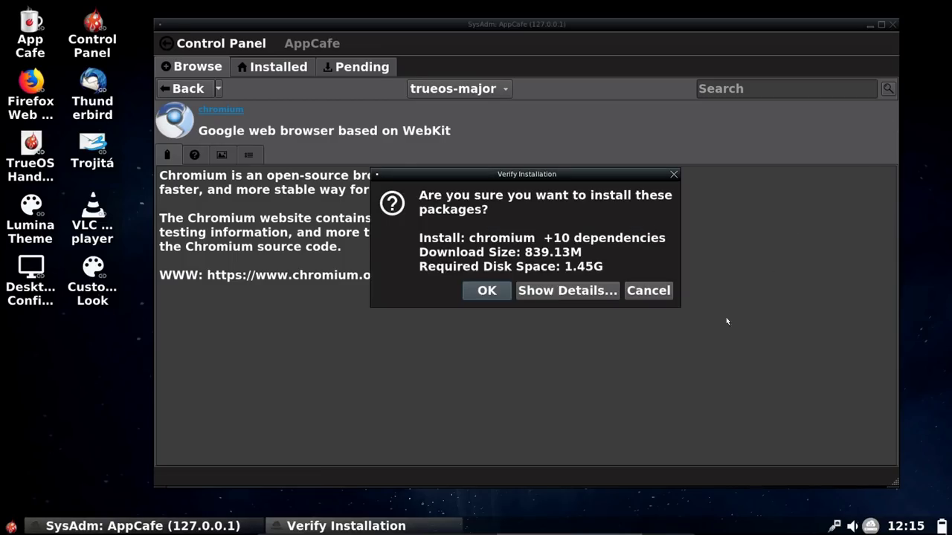
pyautogui.click(487, 291)
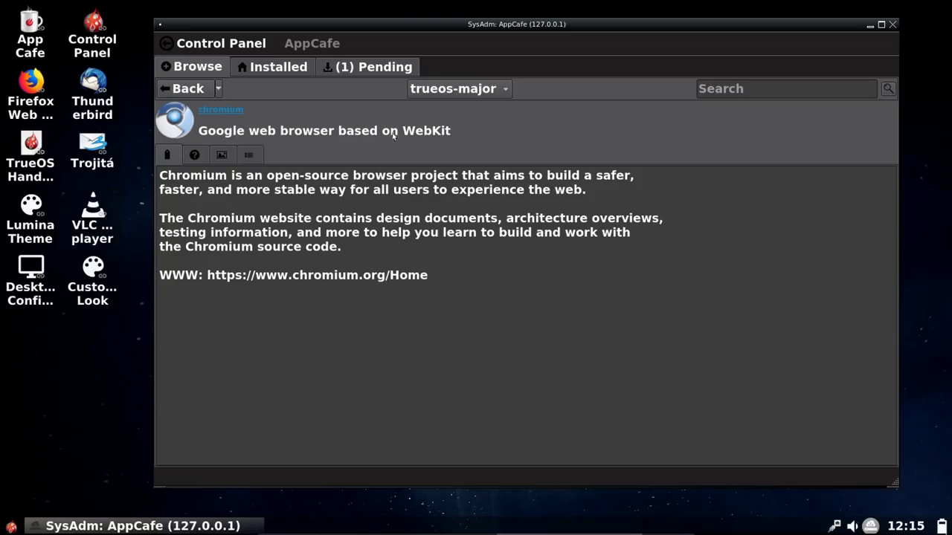
# Step: Check the pending installs, then search for gimp and start installing it
pyautogui.click(385, 69)
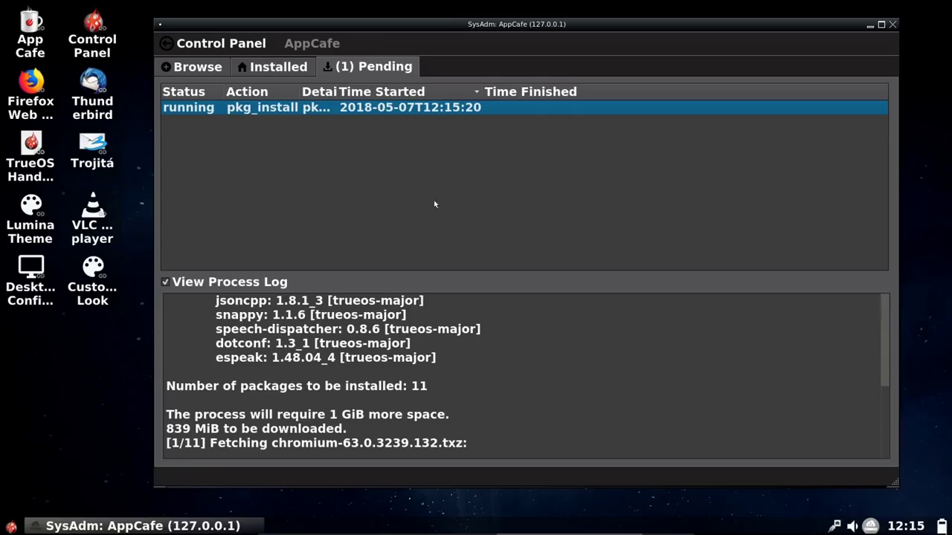
pyautogui.click(203, 72)
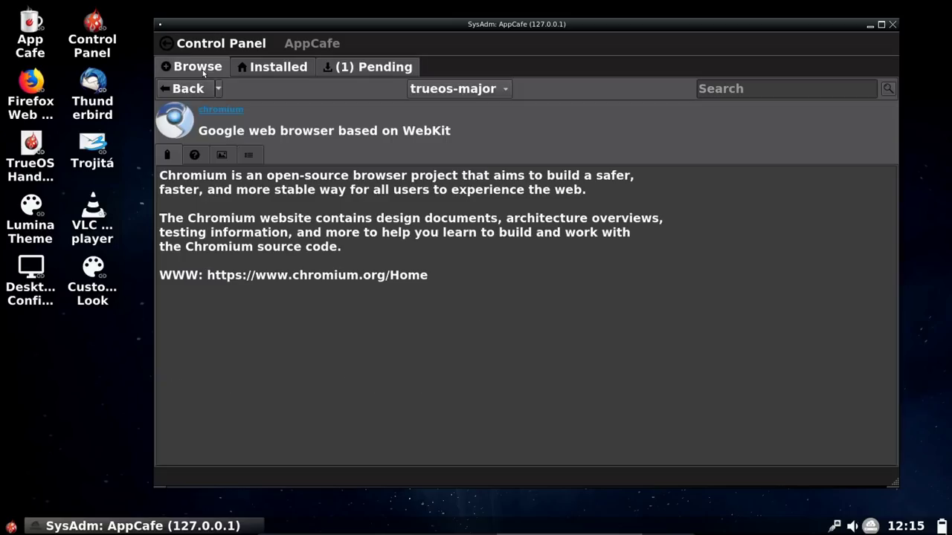
pyautogui.click(189, 88)
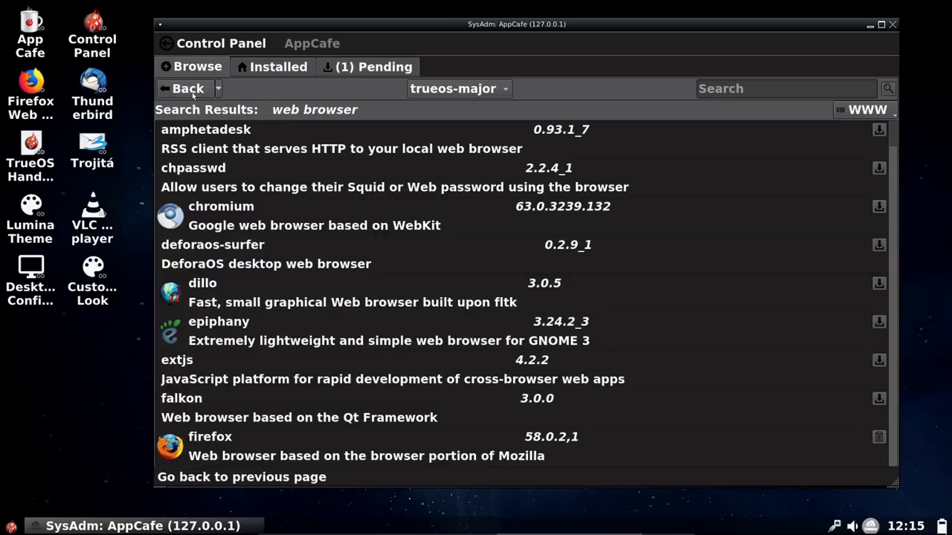
pyautogui.click(807, 84)
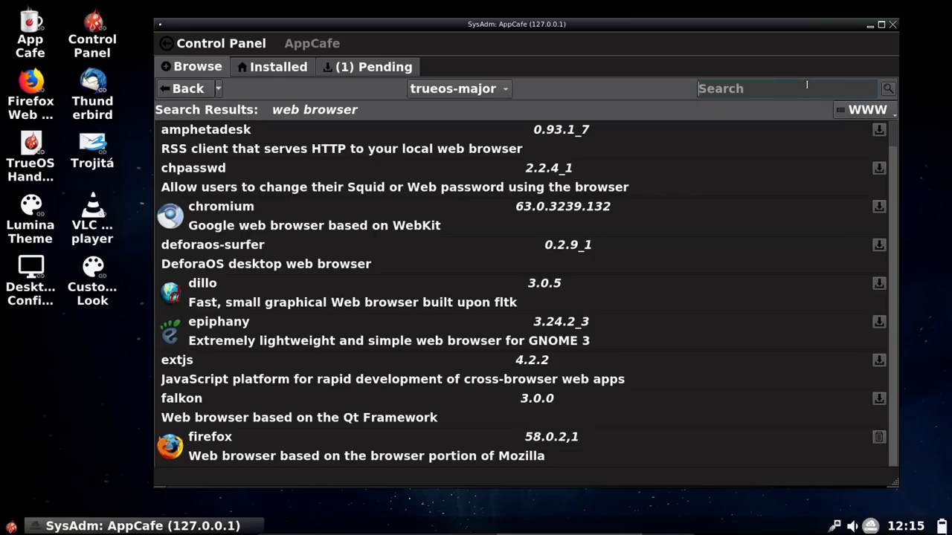
pyautogui.write('gimp')
pyautogui.press('Return')
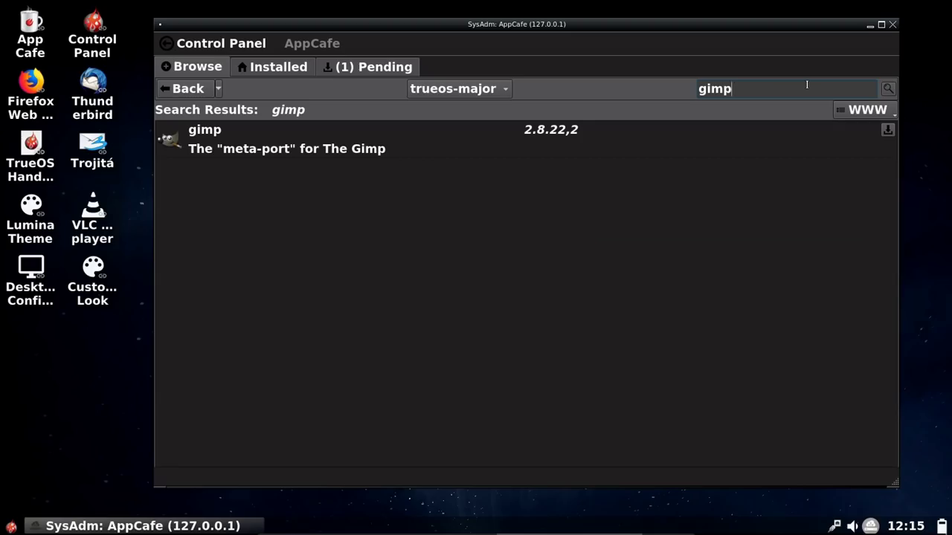
pyautogui.click(169, 141)
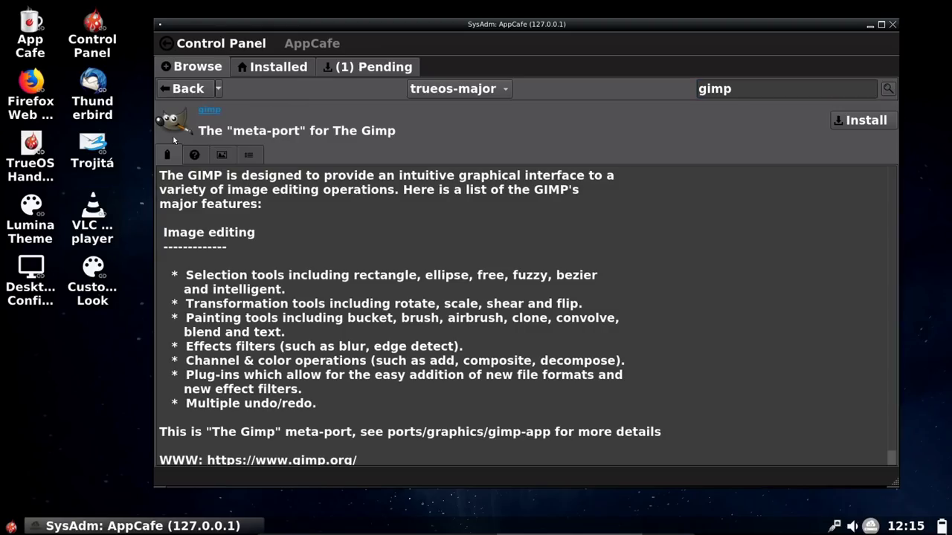
pyautogui.click(865, 121)
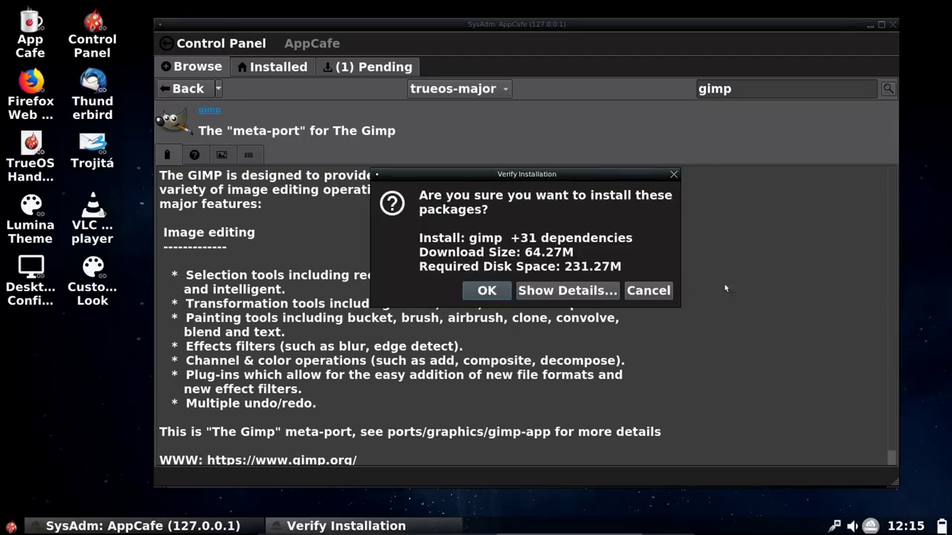
# Step: Confirm installing gimp with its 31 dependencies (64.27M download)
pyautogui.click(483, 291)
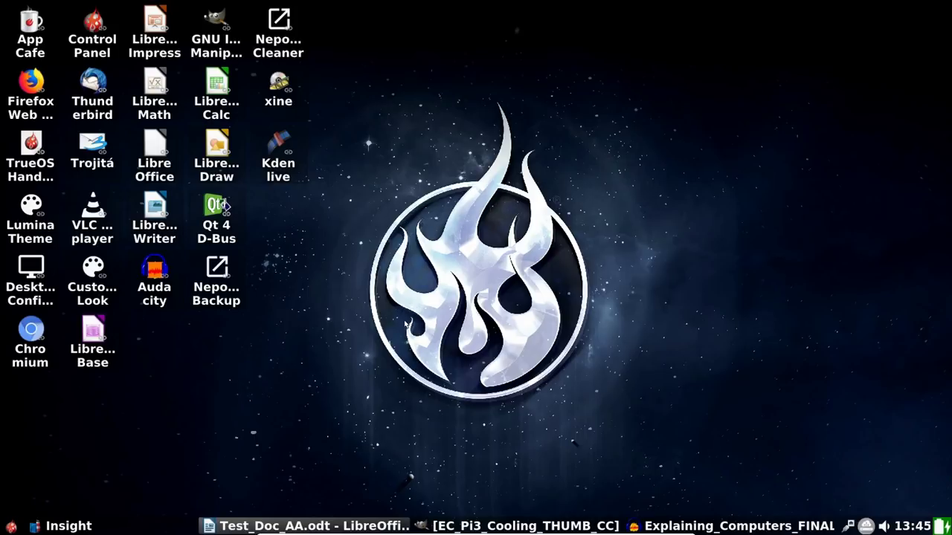
# Step: Close the Test_Doc_AA.odt Writer document, the GIMP Pi3 cooling image, and the Audacity recording
pyautogui.click(359, 531)
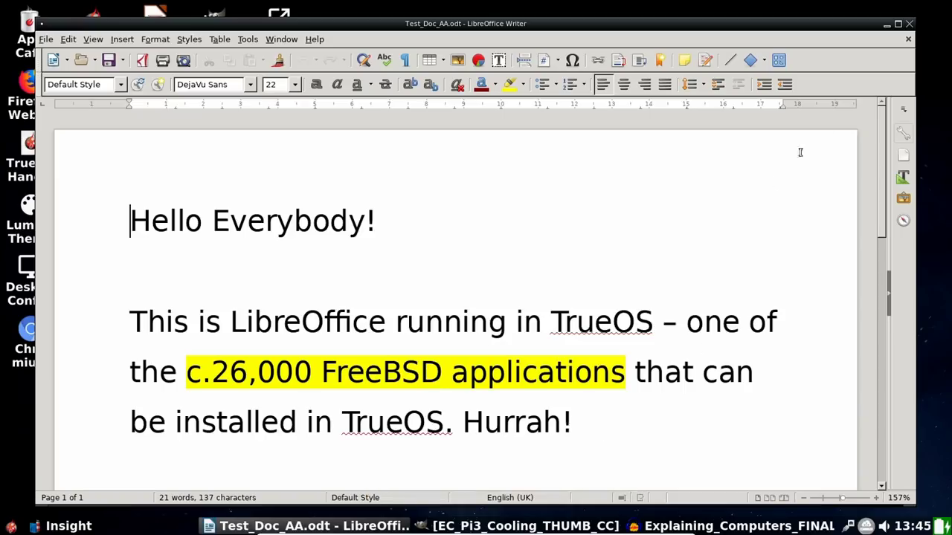
pyautogui.click(909, 24)
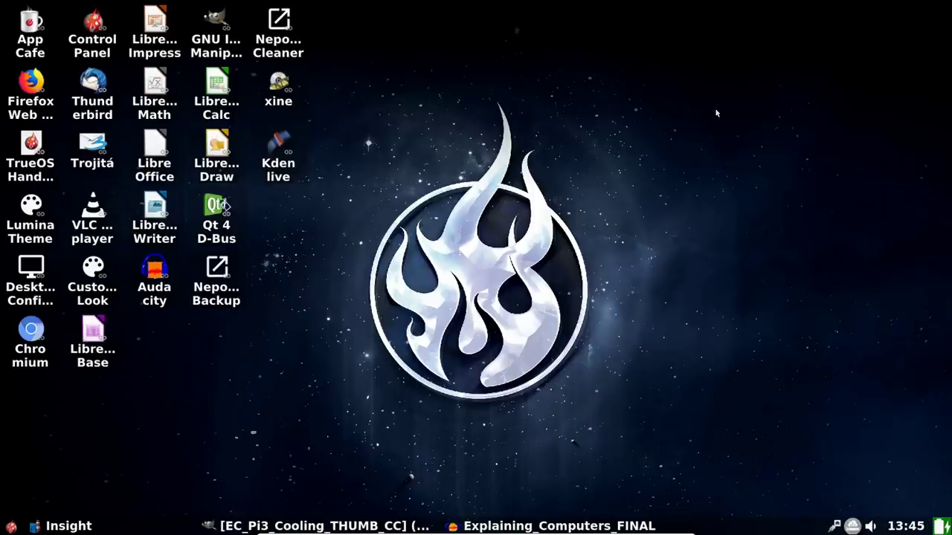
pyautogui.click(324, 526)
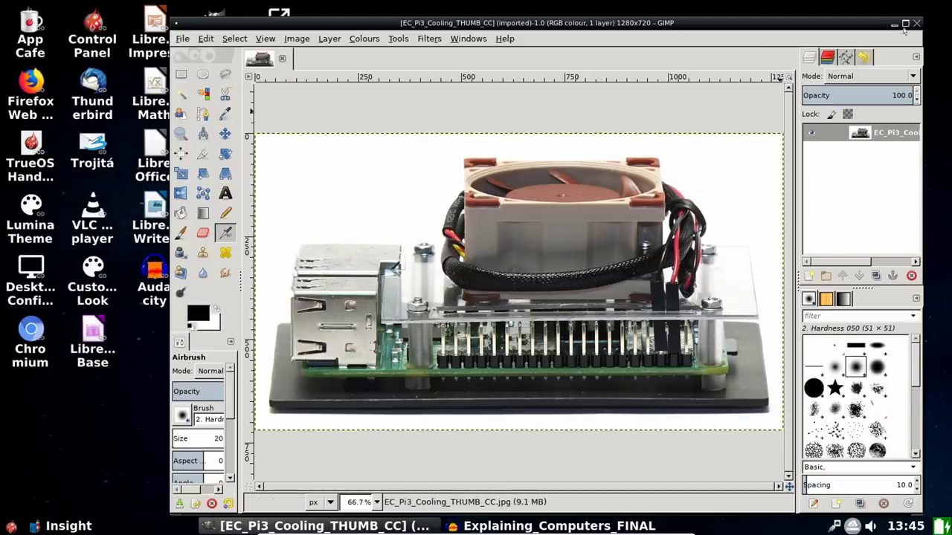
pyautogui.click(919, 24)
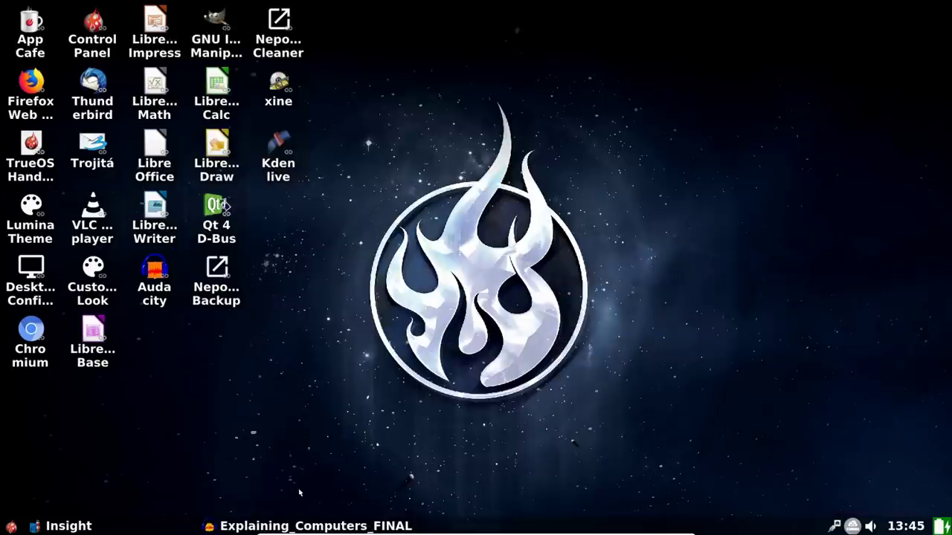
pyautogui.click(328, 528)
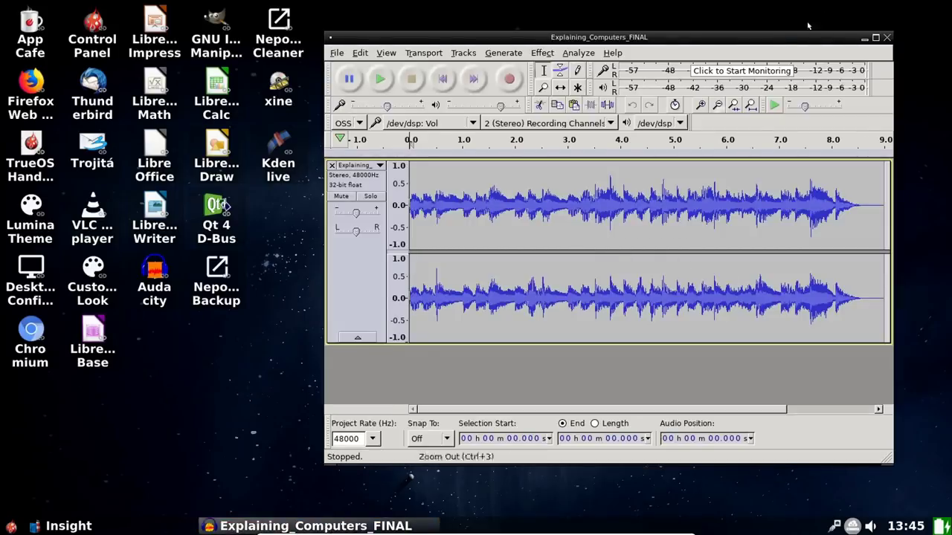
pyautogui.click(888, 38)
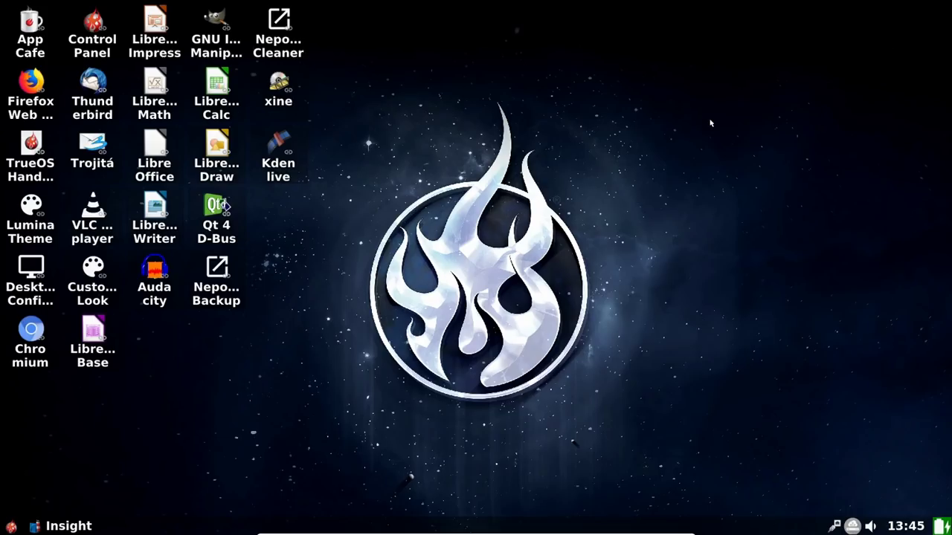
pyautogui.click(45, 358)
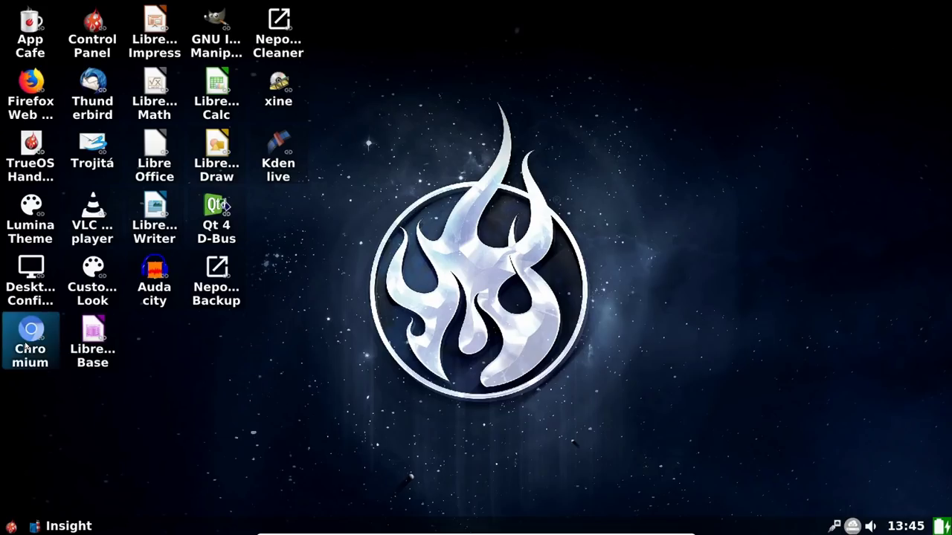
pyautogui.click(313, 346)
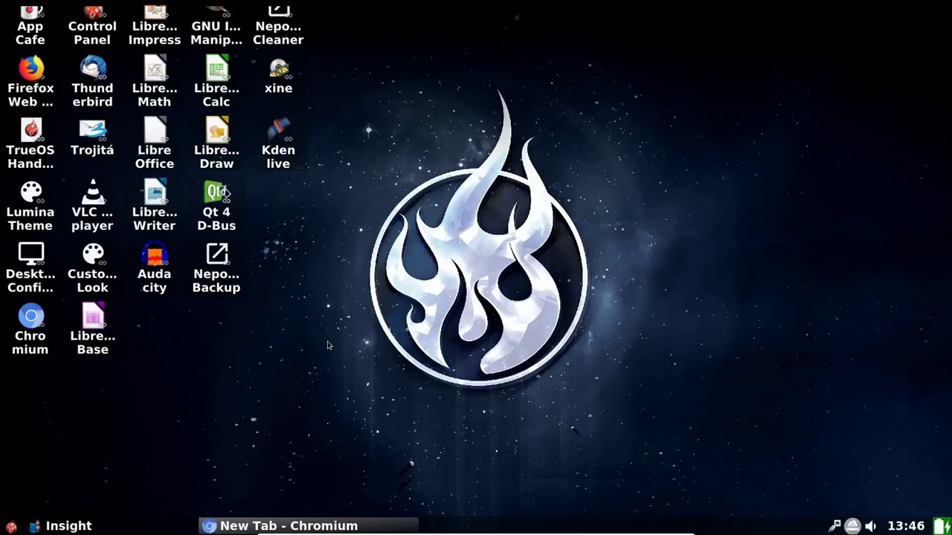
pyautogui.write('explainingthefuture.com')
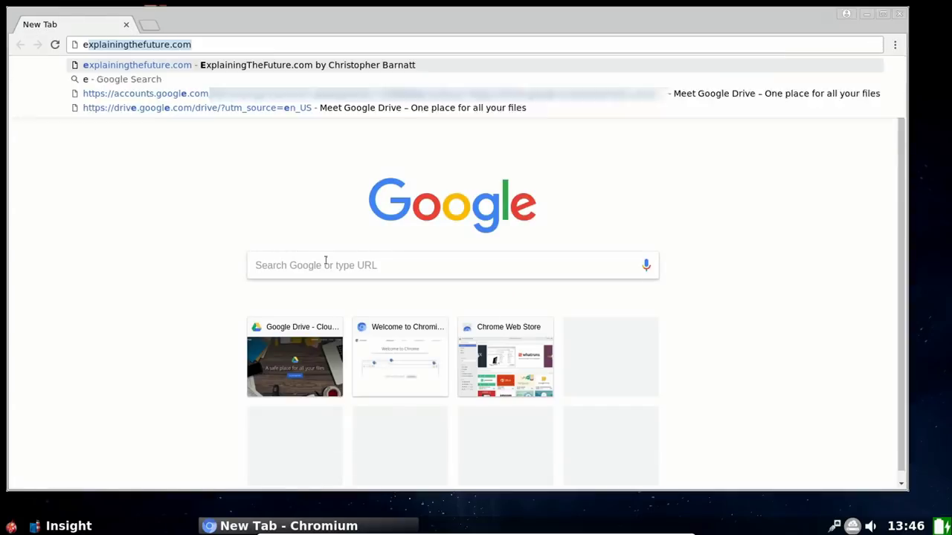
pyautogui.press('Return')
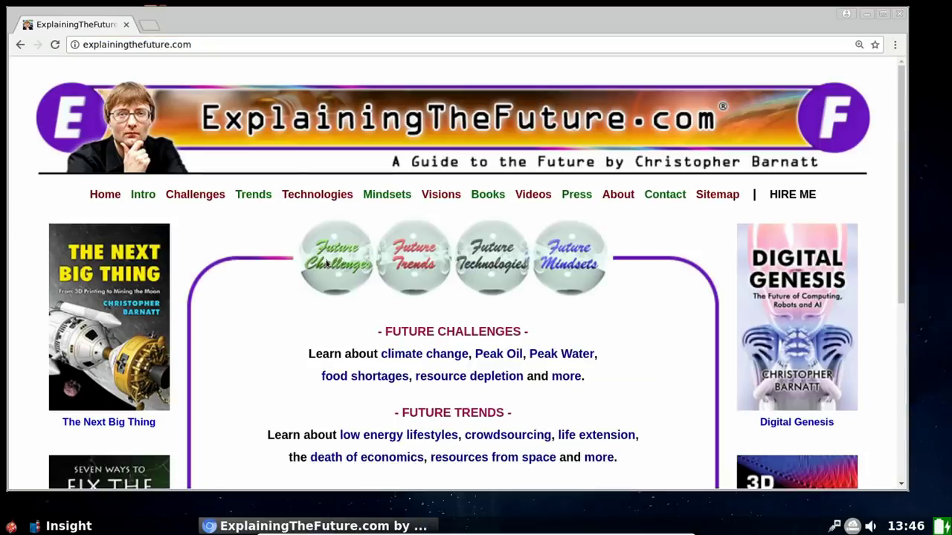
pyautogui.click(899, 13)
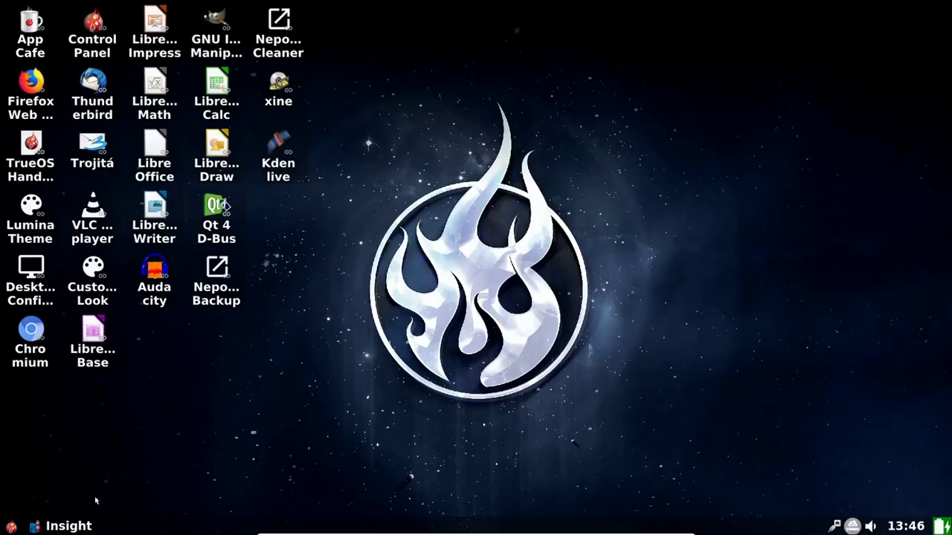
# Step: Play Asimo_Type_Robot_CU.mov from the Videos folder in VLC, then close VLC and the file manager
pyautogui.click(75, 526)
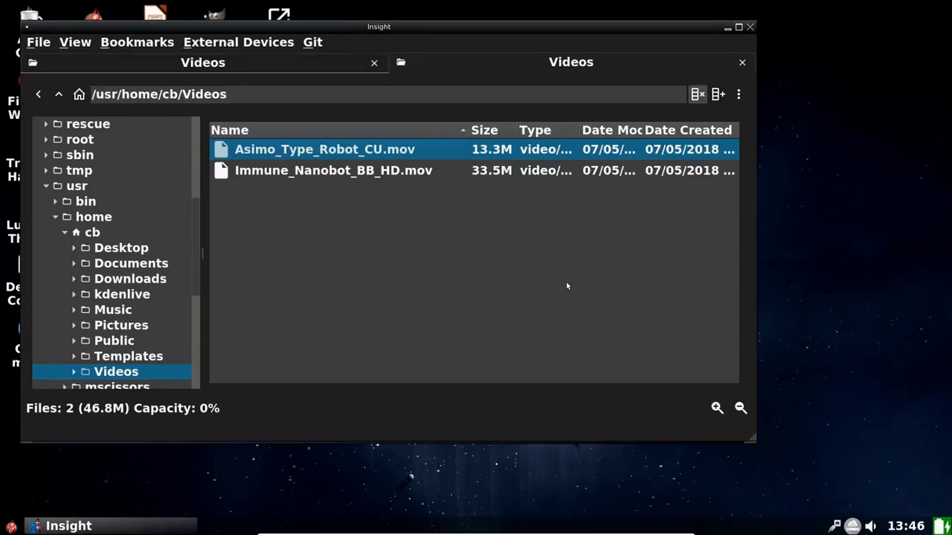
pyautogui.doubleClick(378, 151)
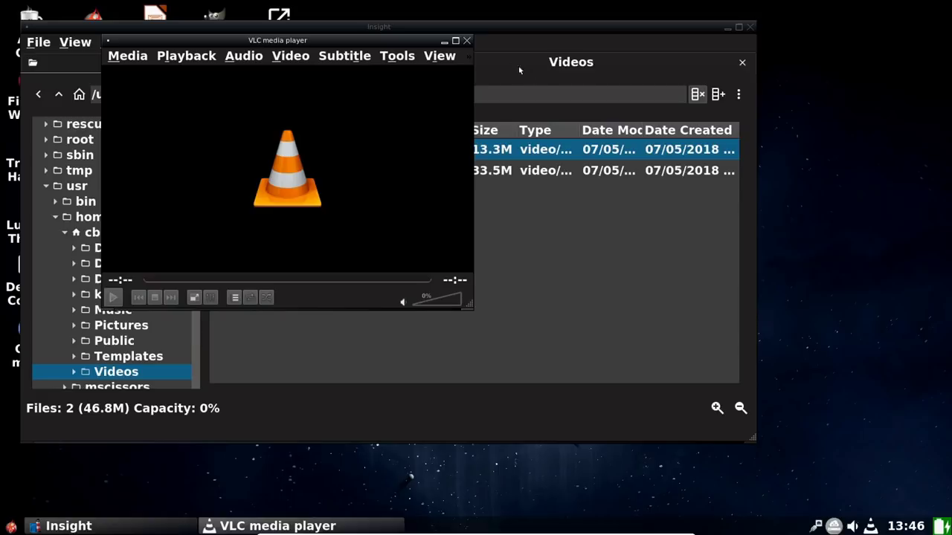
pyautogui.click(466, 40)
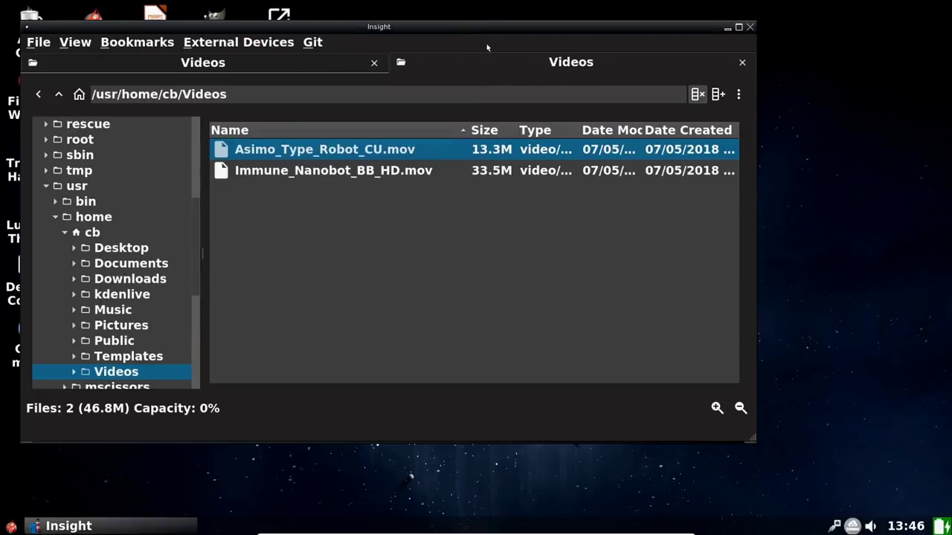
pyautogui.click(749, 27)
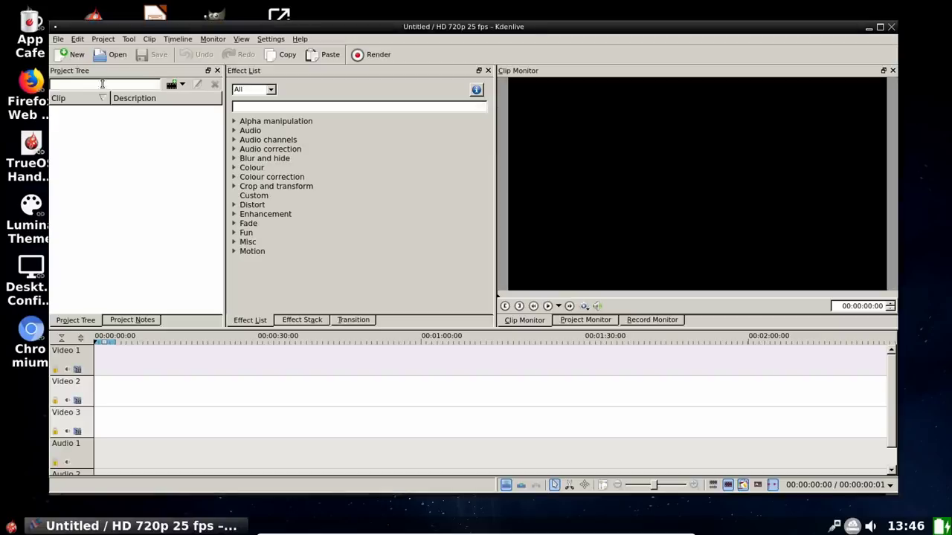
# Step: Open the recent project Test_Edit_AA.kdenlive and play its edited timeline in the Project Monitor
pyautogui.click(58, 39)
pyautogui.moveTo(101, 83)
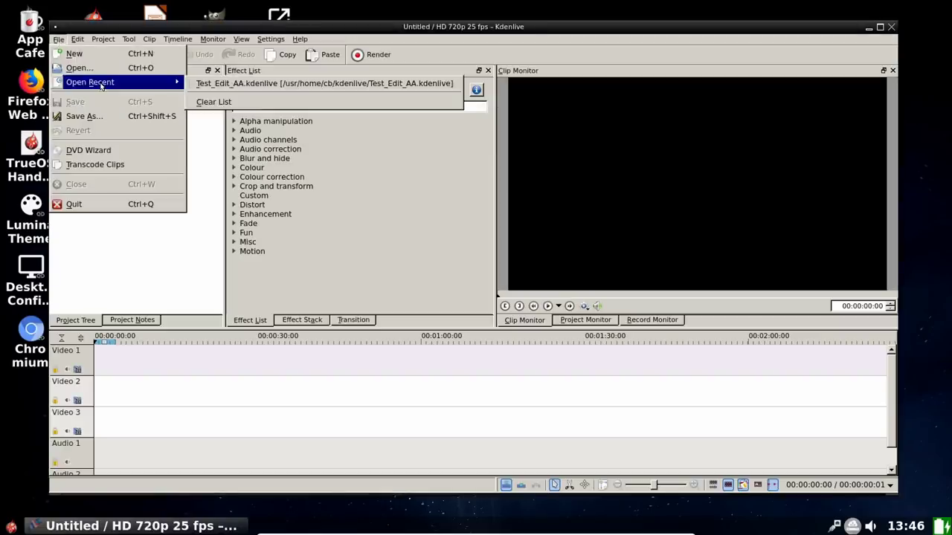
pyautogui.click(223, 84)
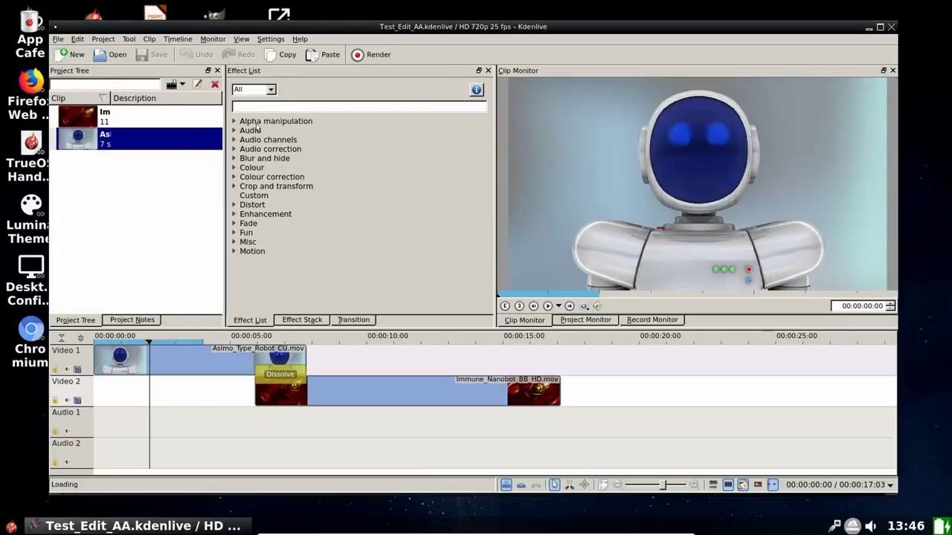
pyautogui.click(595, 322)
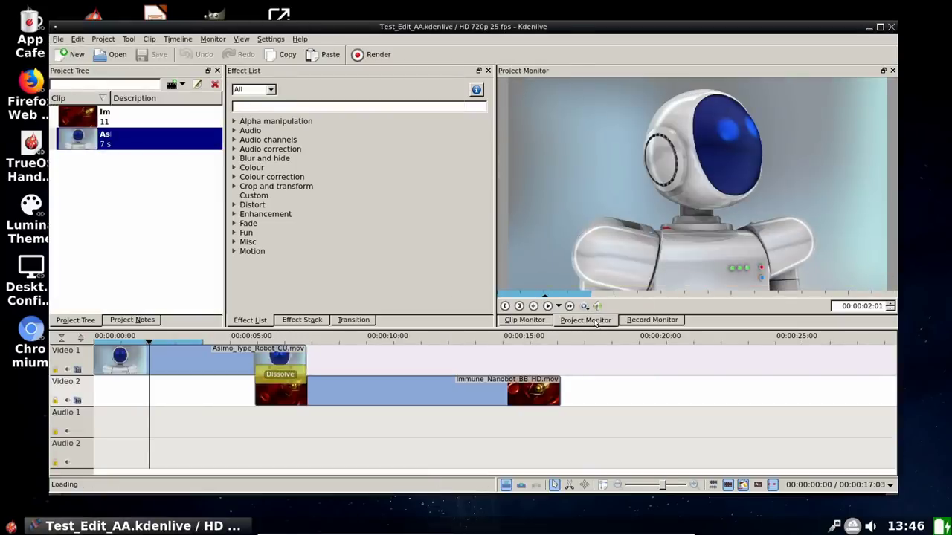
pyautogui.press('space')
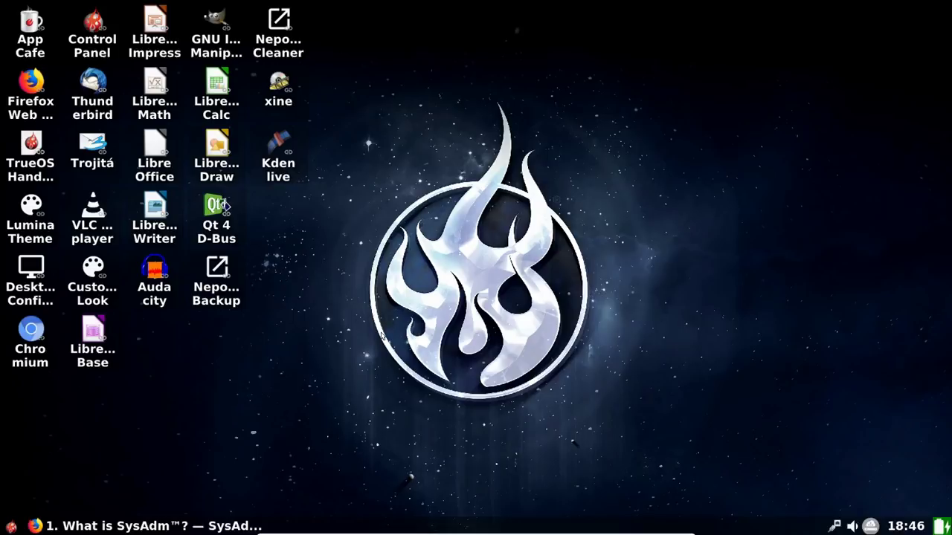
pyautogui.click(140, 527)
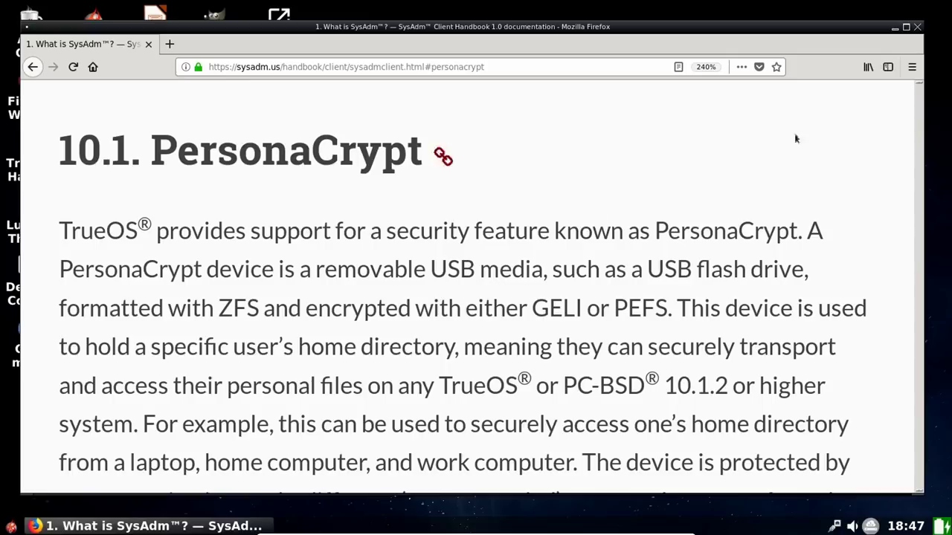
pyautogui.click(895, 30)
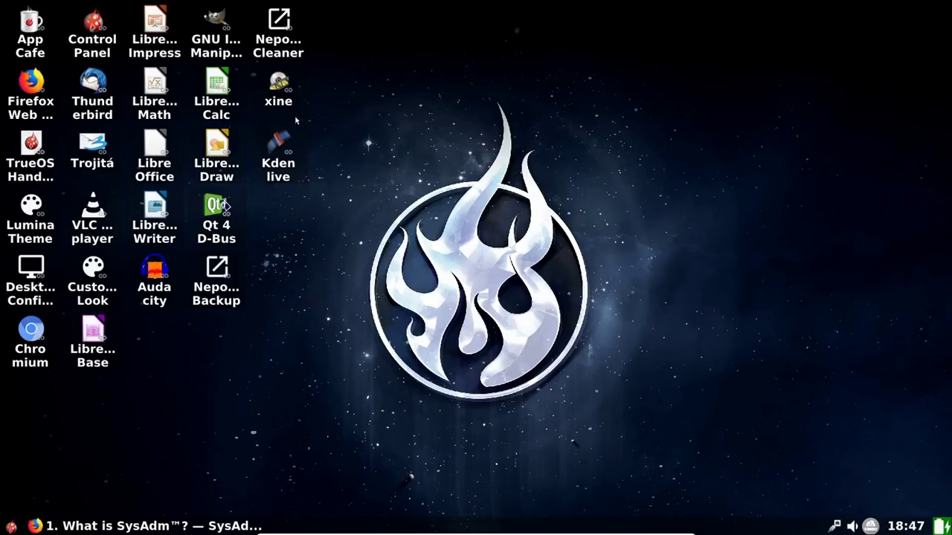
# Step: In the Control Panel's user manager, start a new user and enter their full name and password
pyautogui.click(91, 37)
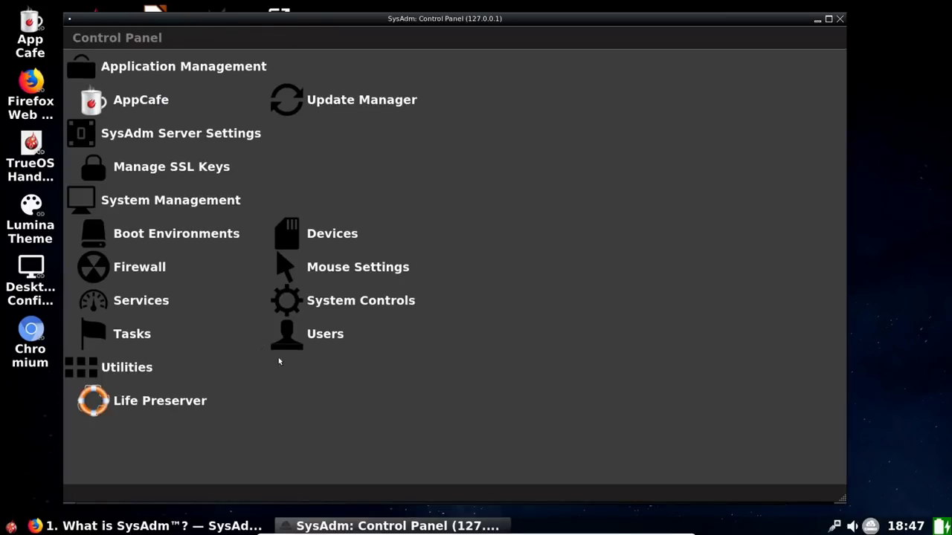
pyautogui.click(325, 344)
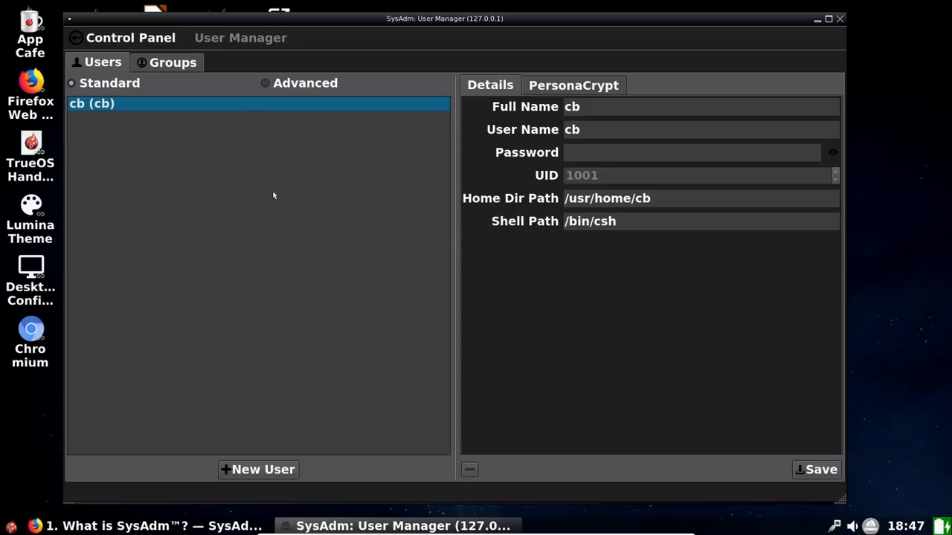
pyautogui.click(279, 470)
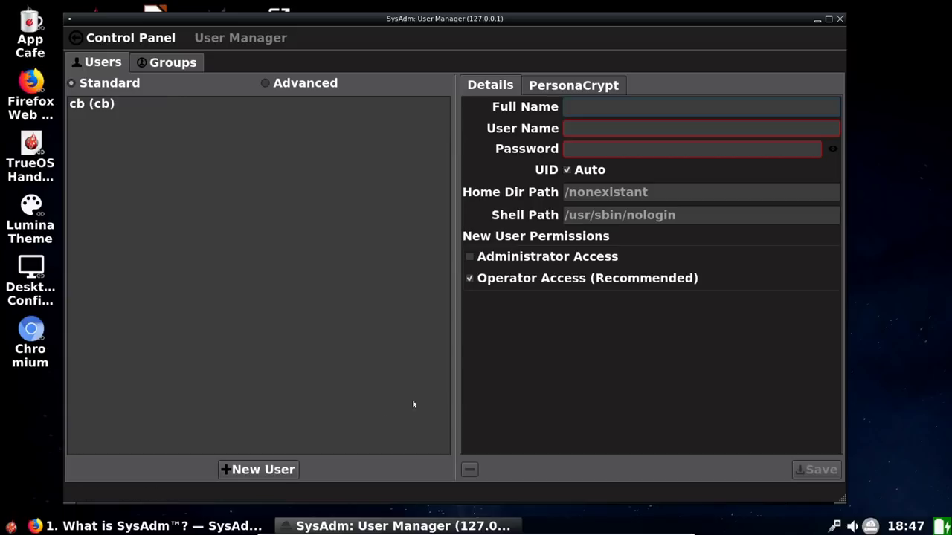
pyautogui.write('Mr Scissors')
pyautogui.press('Tab')
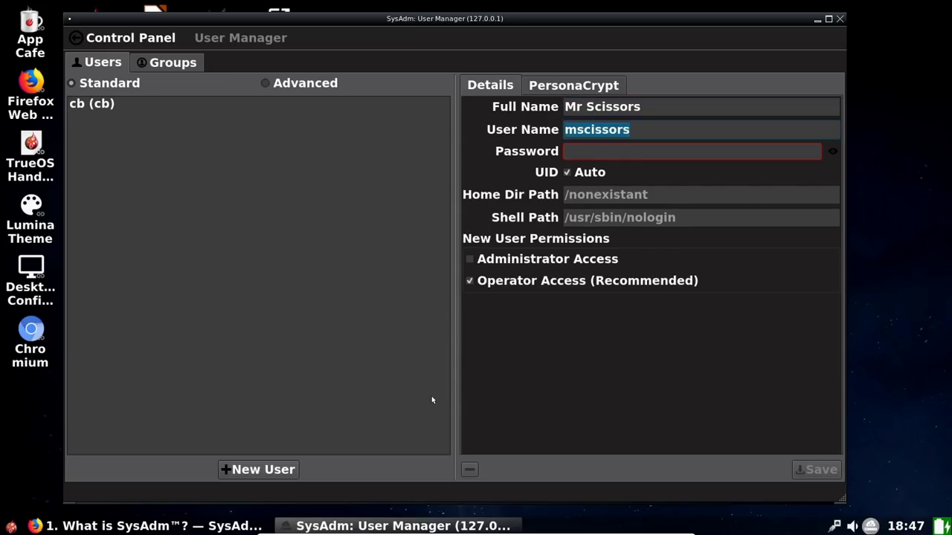
pyautogui.press('Tab')
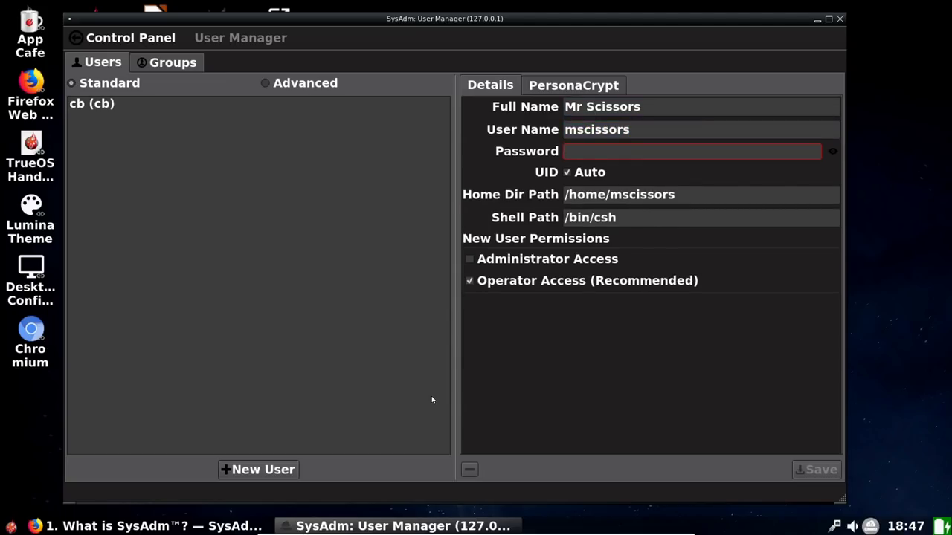
pyautogui.write('*****')
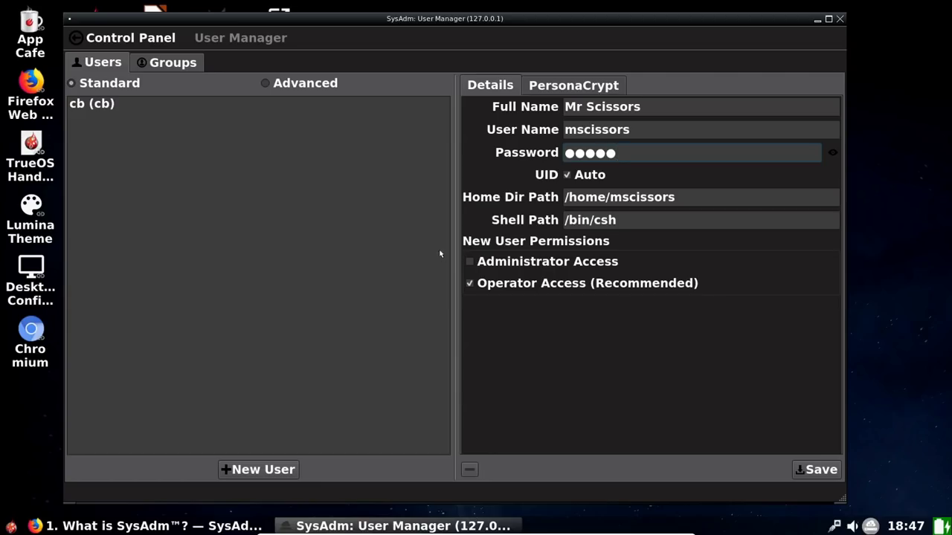
# Step: Enable PersonaCrypt for the new user and enter its device password
pyautogui.click(571, 86)
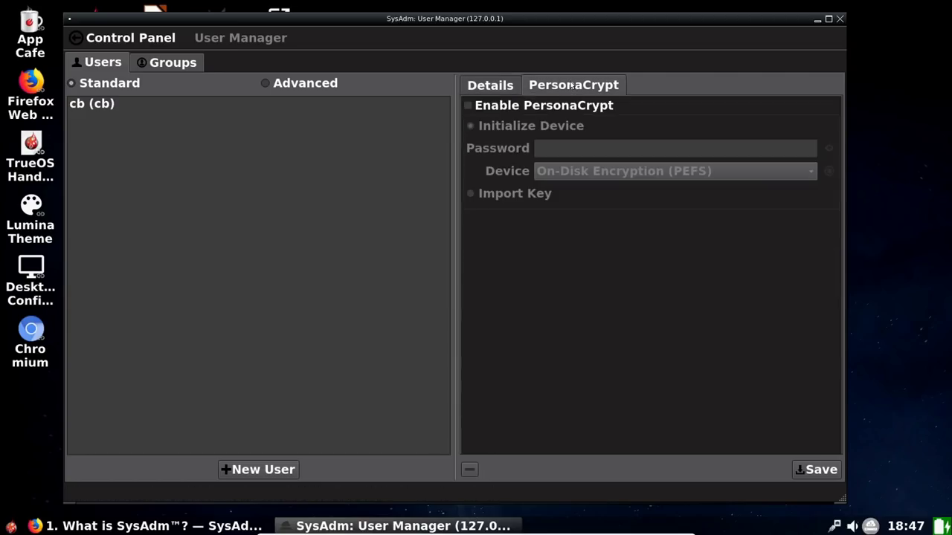
pyautogui.click(469, 106)
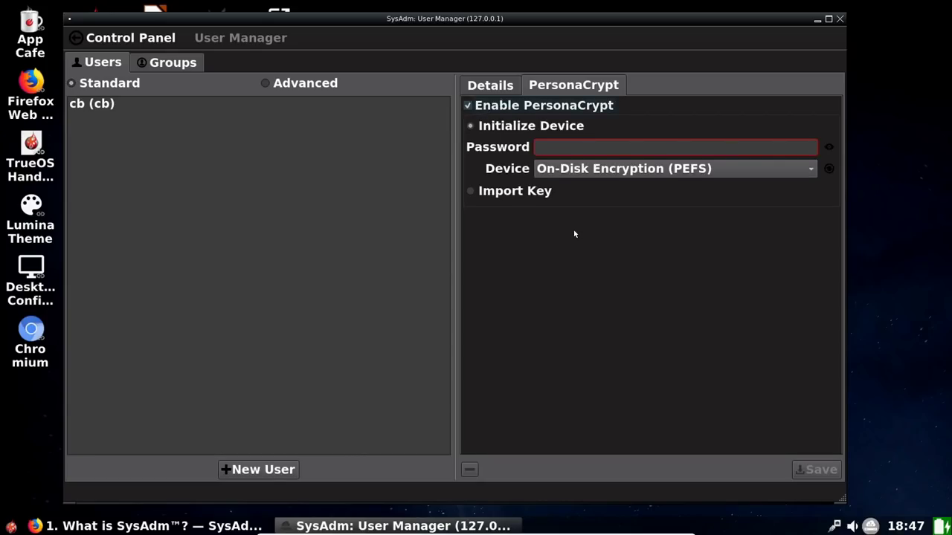
pyautogui.click(561, 146)
pyautogui.write('*****')
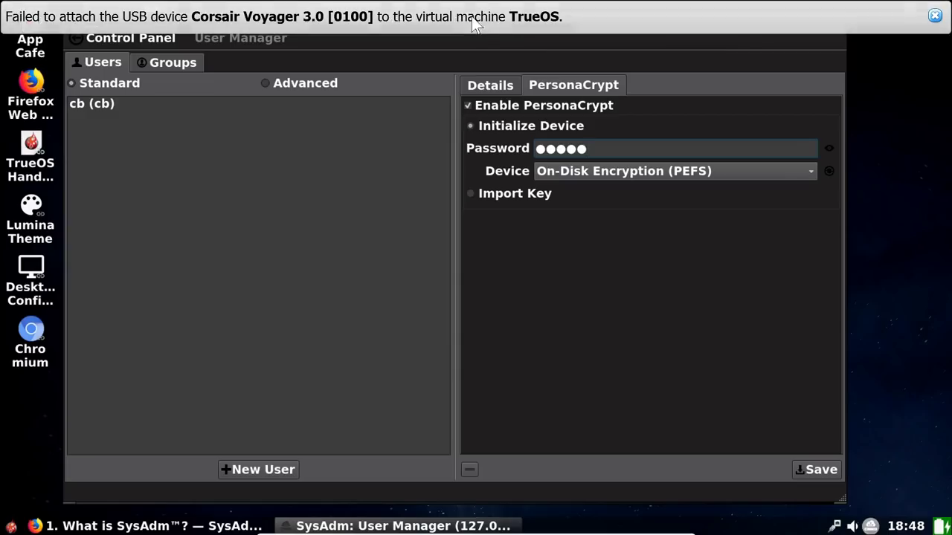
# Step: Close the VirtualBox notice about failing to attach the Corsair Voyager 3.0 USB drive
pyautogui.moveTo(471, 15)
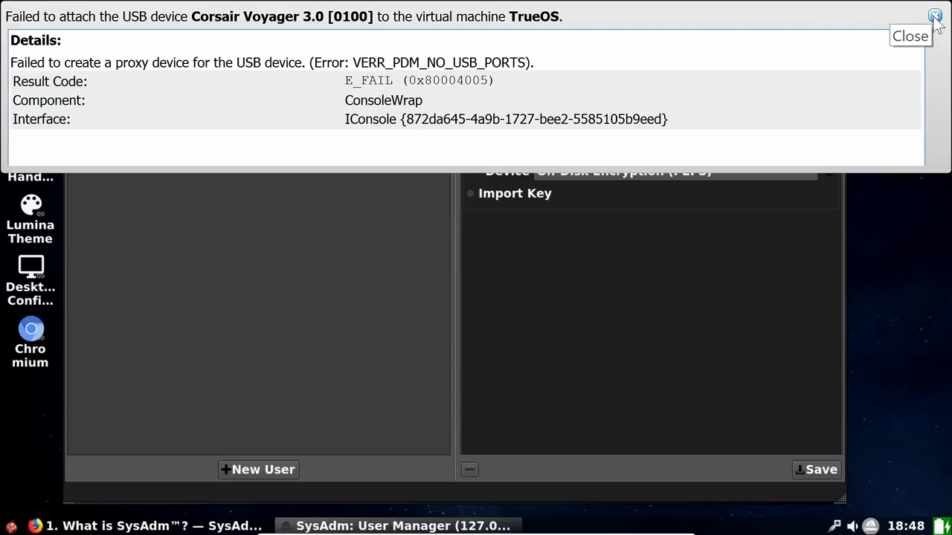
pyautogui.click(935, 17)
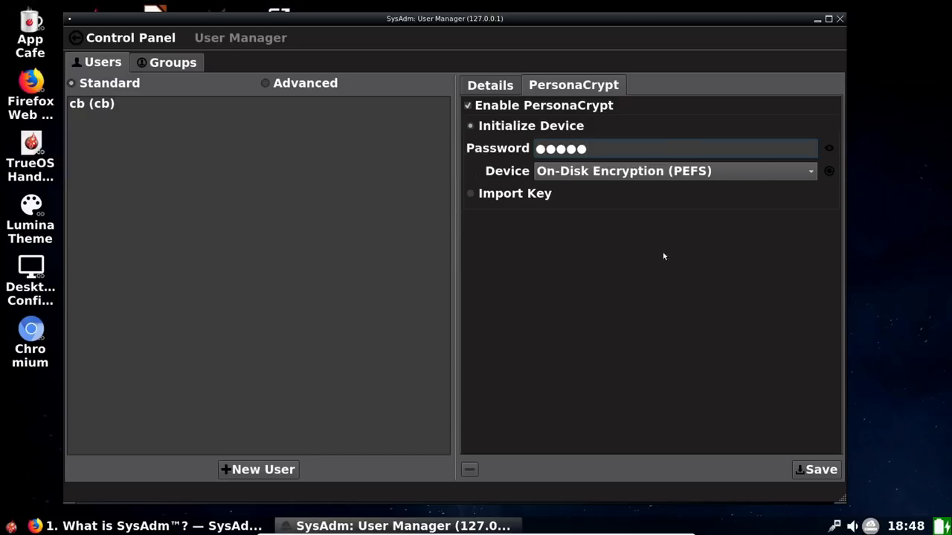
# Step: Switch to the Firefox window showing the SysAdm handbook's 10.1 PersonaCrypt section
pyautogui.click(174, 526)
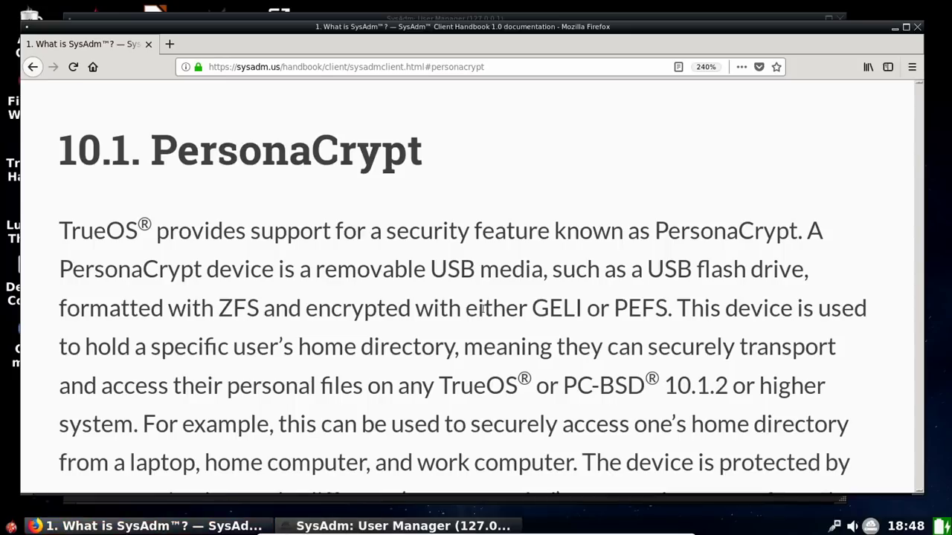